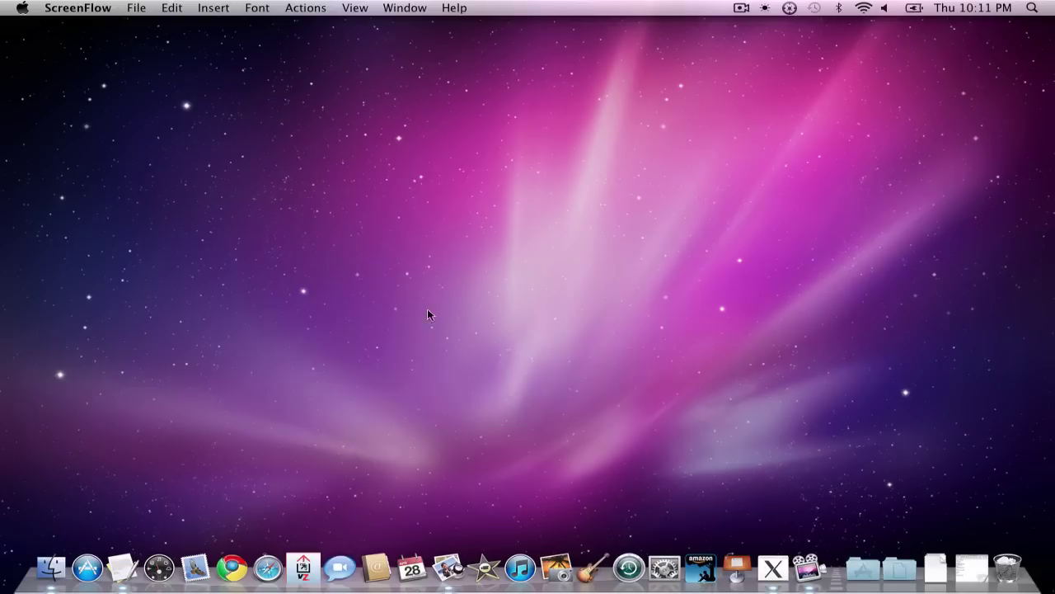
- Launch Safari and load airturn.com from the address bar
left_click(267, 571)
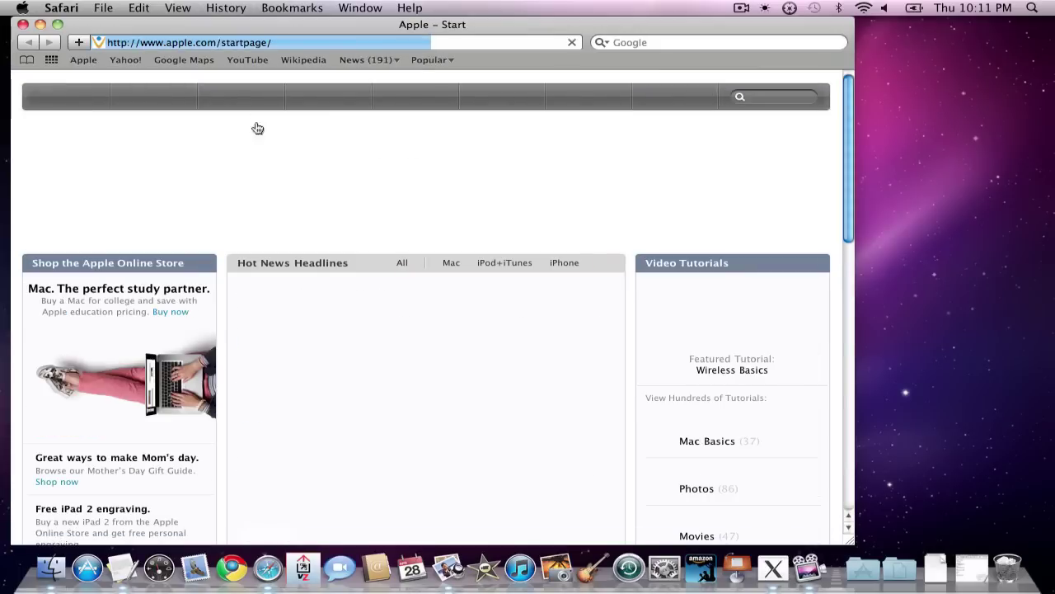
left_click(403, 47)
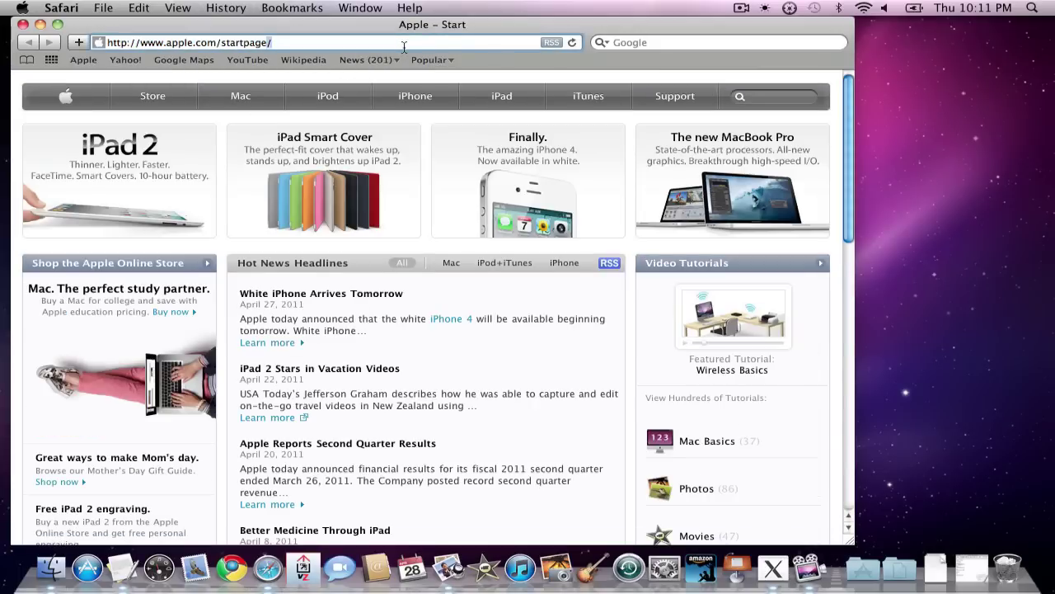
triple_click(404, 47)
type("airtur")
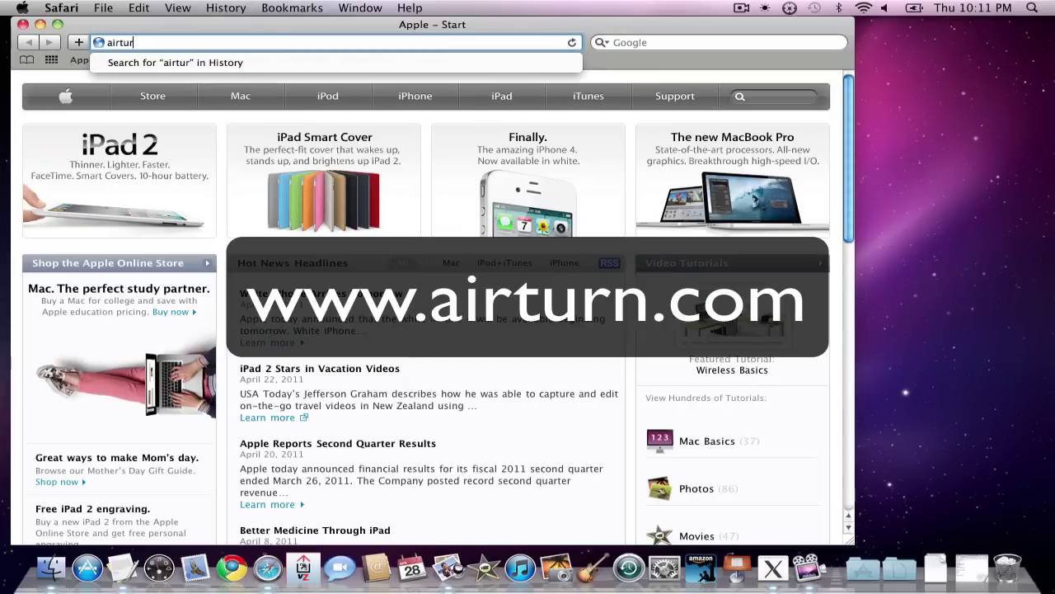
type("n.com")
key("Return")
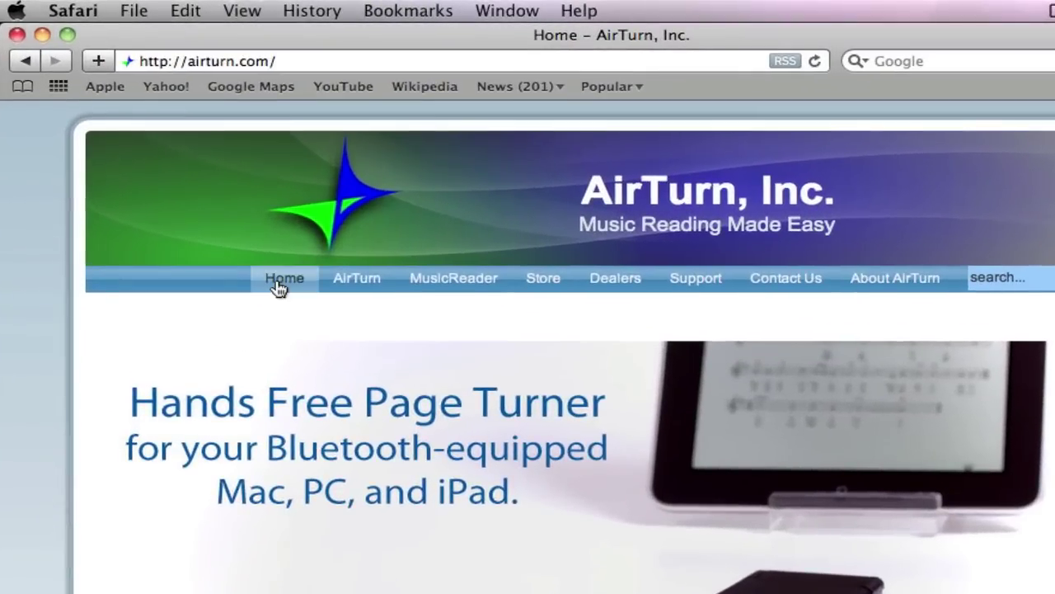
- Open the MusicReader product page and scroll to its Mac, Windows and iPad download links
mouse_move(270, 196)
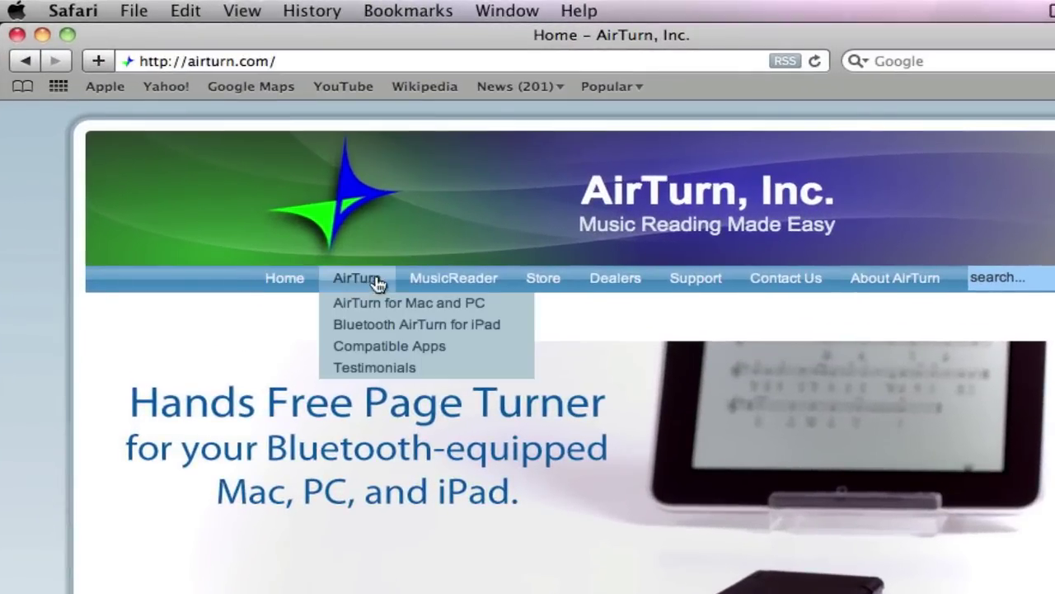
mouse_move(456, 281)
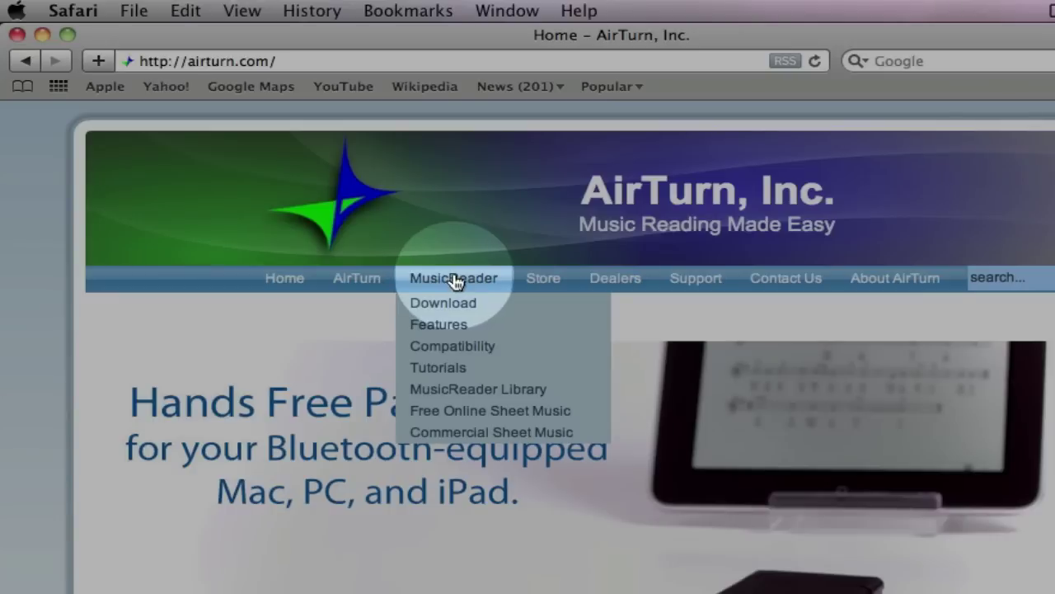
left_click(456, 282)
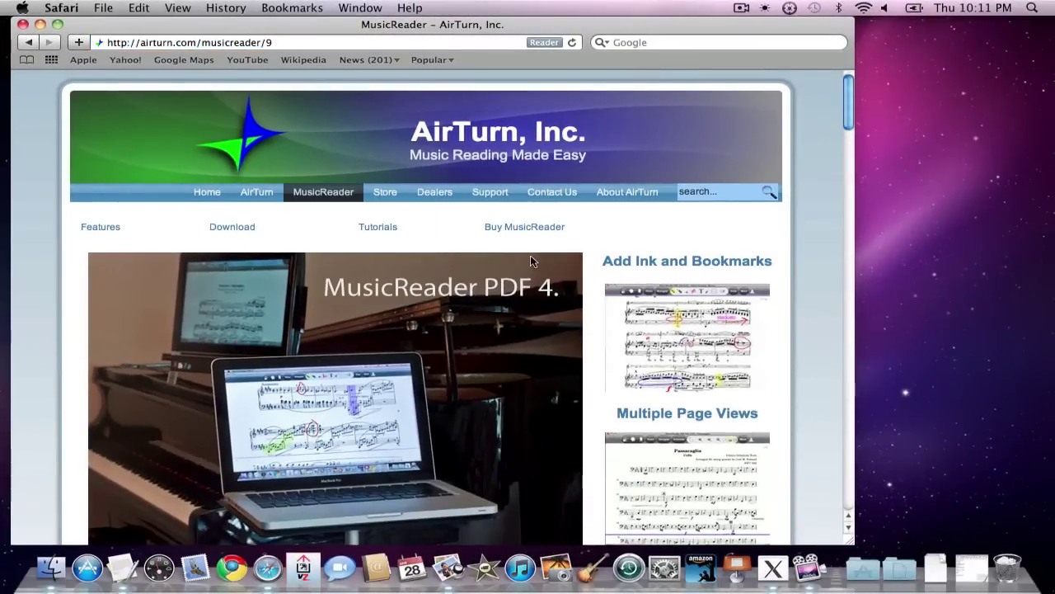
left_click_drag(849, 113, 854, 179)
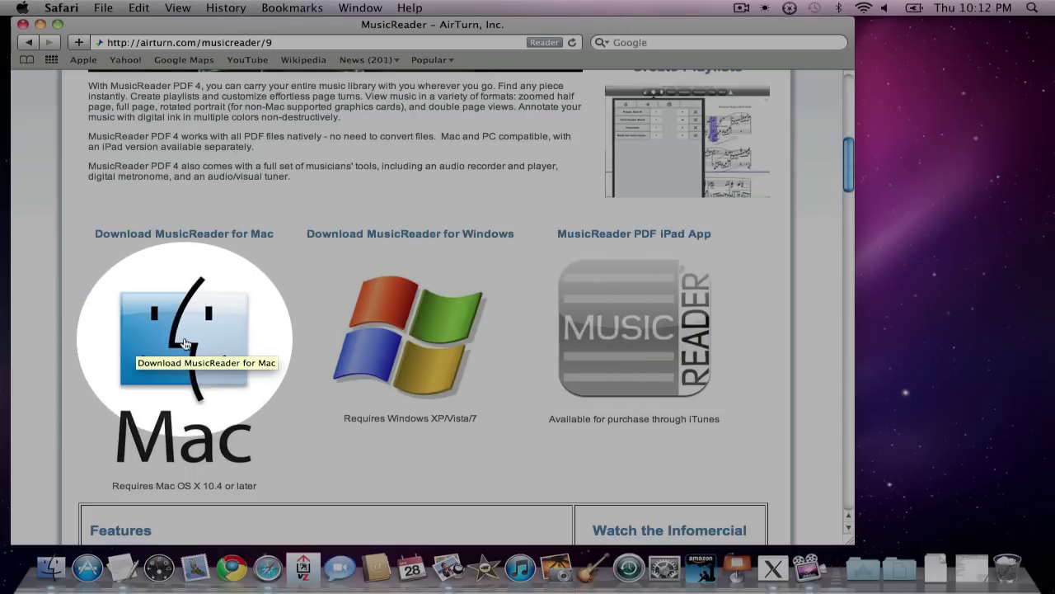
- Download the MusicReader for Mac disk image, MusicReader.dmg
left_click(183, 343)
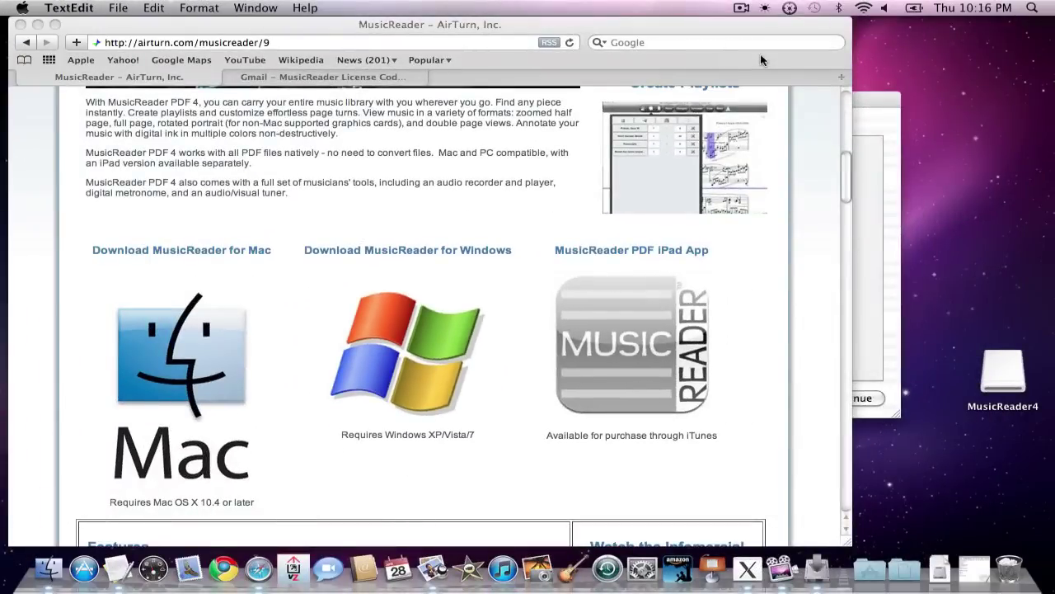
- Launch MusicReader4.0.mpkg from Downloads and bring the installer's Introduction page to the front
left_click(38, 25)
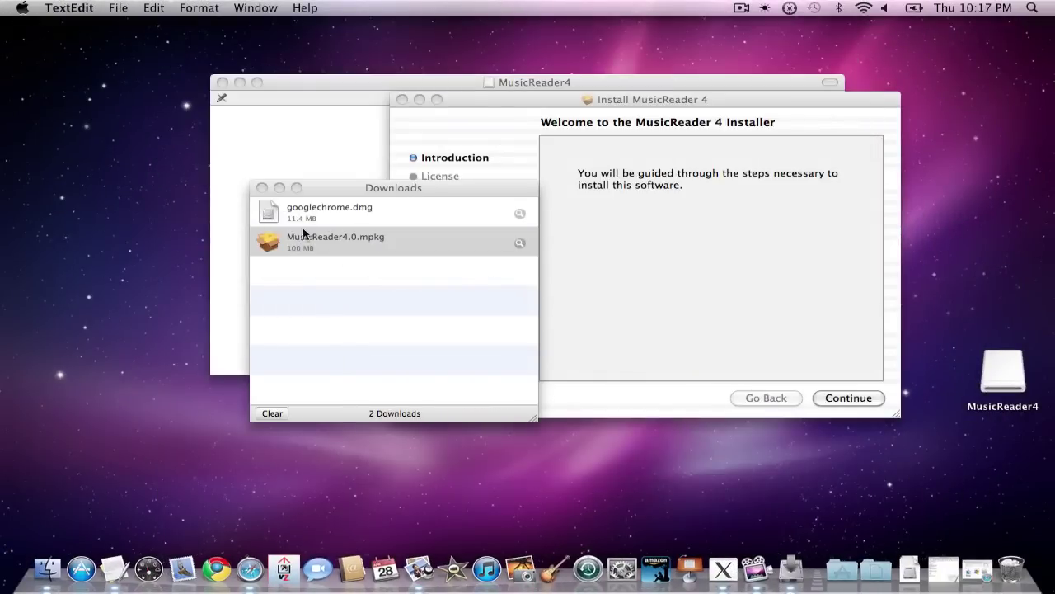
left_click(405, 189)
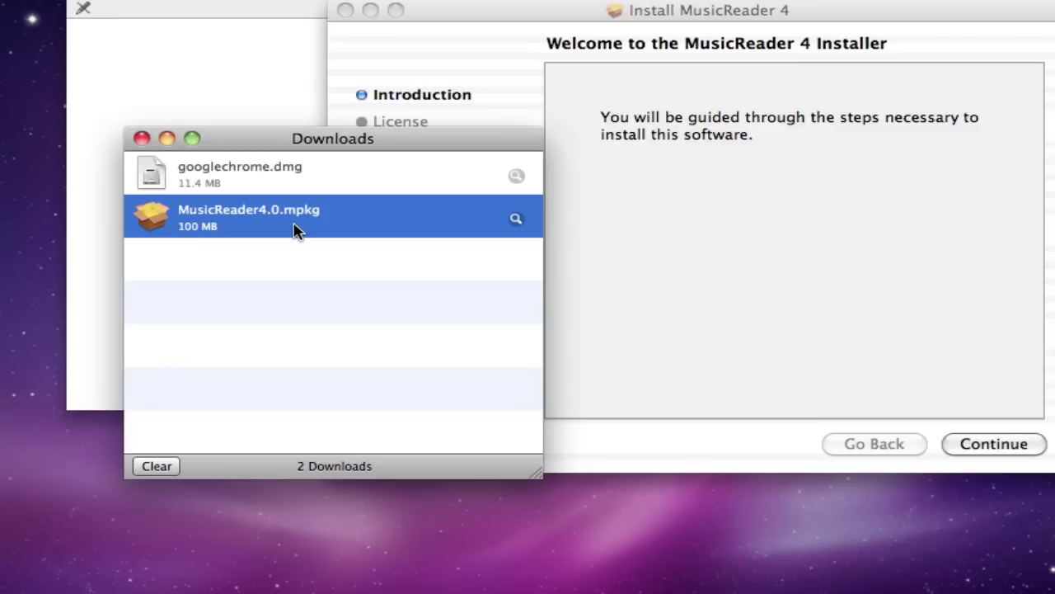
left_click(516, 17)
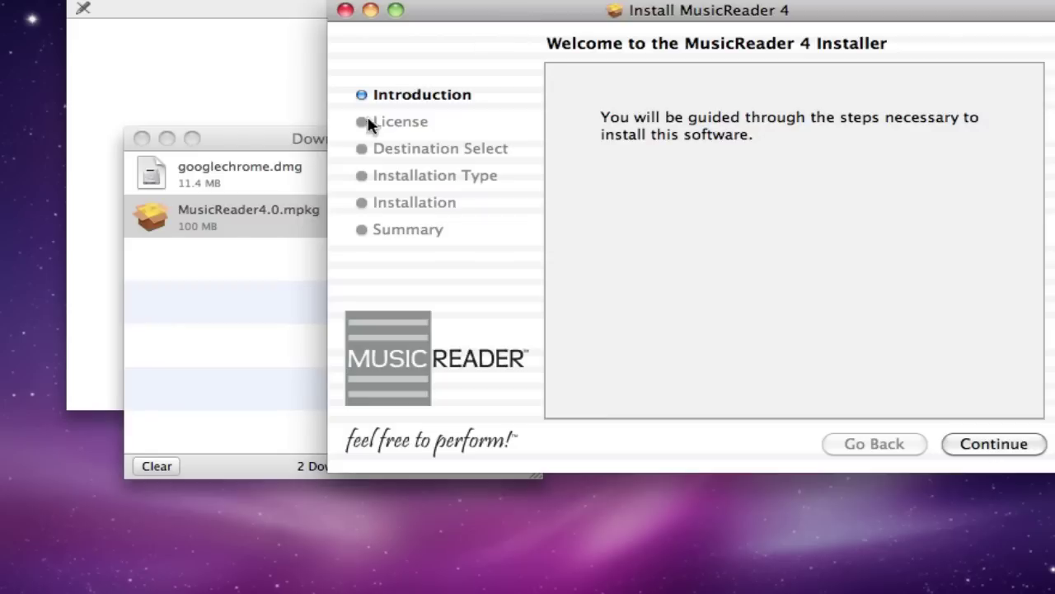
double_click(223, 216)
left_click(202, 219)
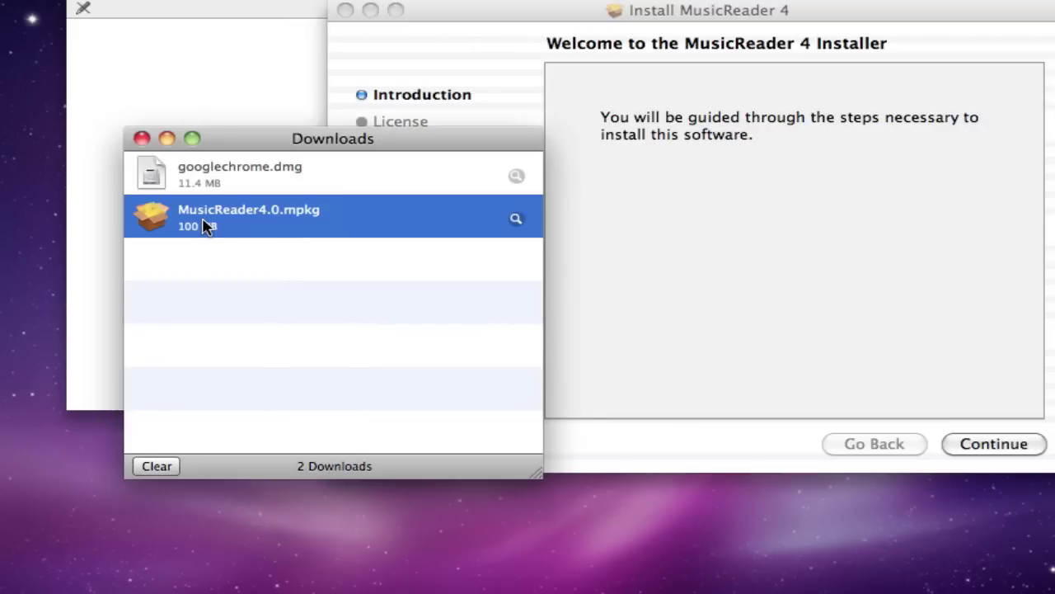
left_click(537, 18)
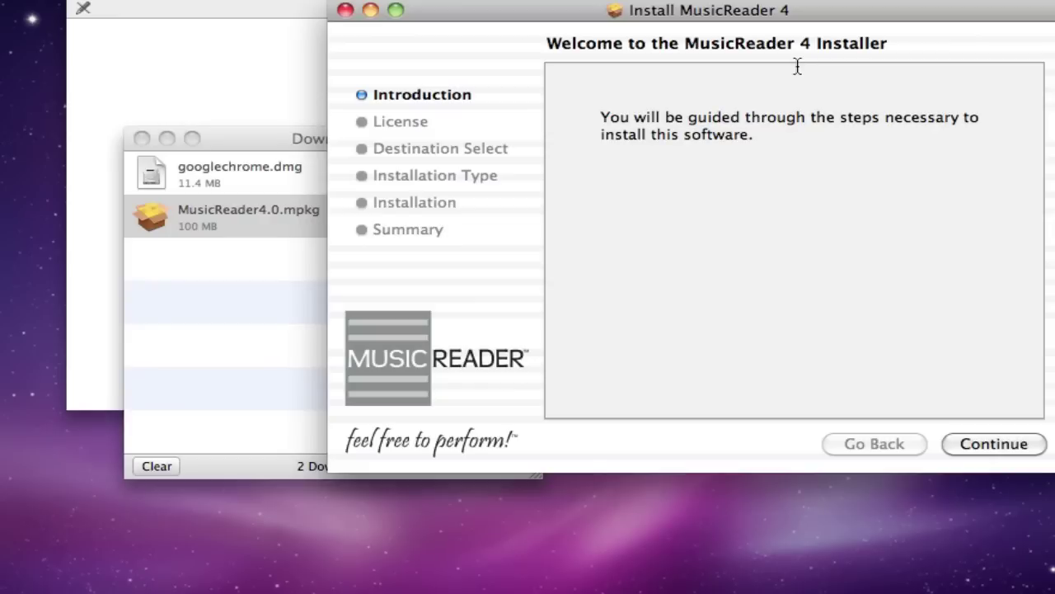
- Continue past the introduction and license text, then agree to the MusicReader license terms
left_click(1006, 453)
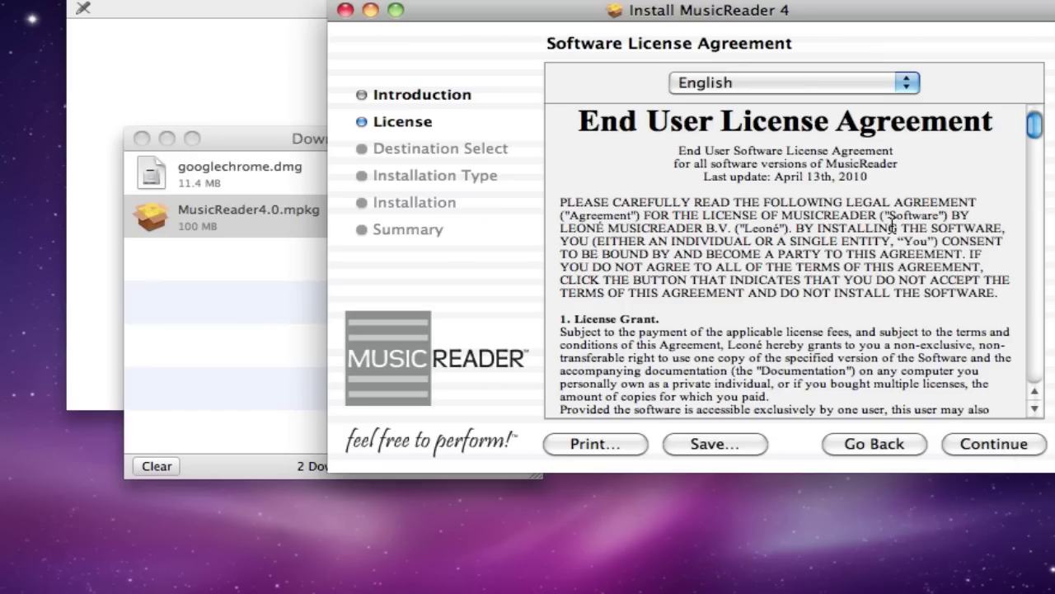
left_click(1000, 453)
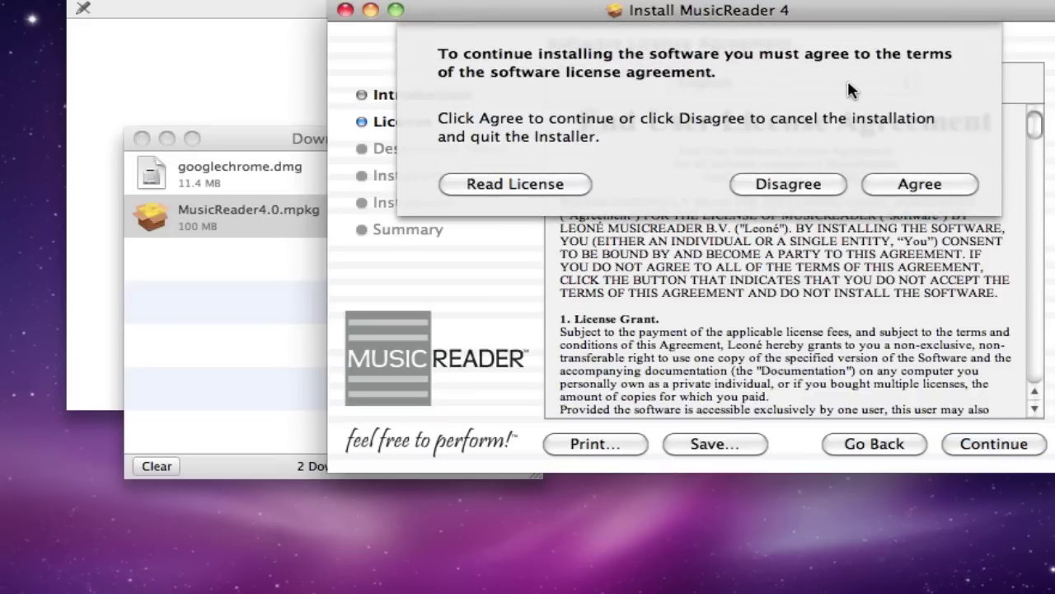
left_click(941, 190)
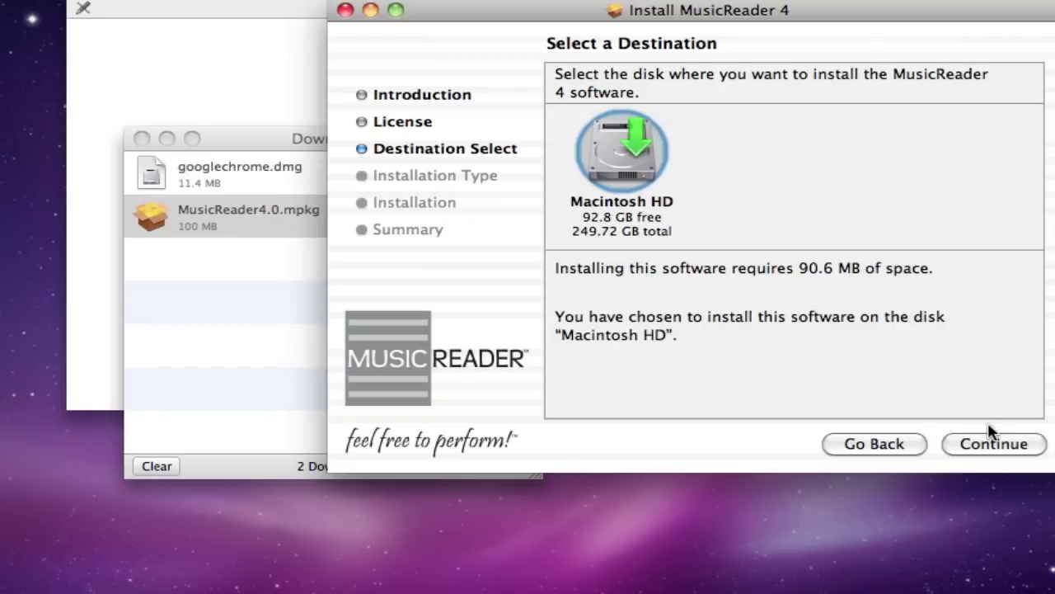
- Keep Macintosh HD as the destination and start the Standard Install of MusicReader 4
left_click(1001, 446)
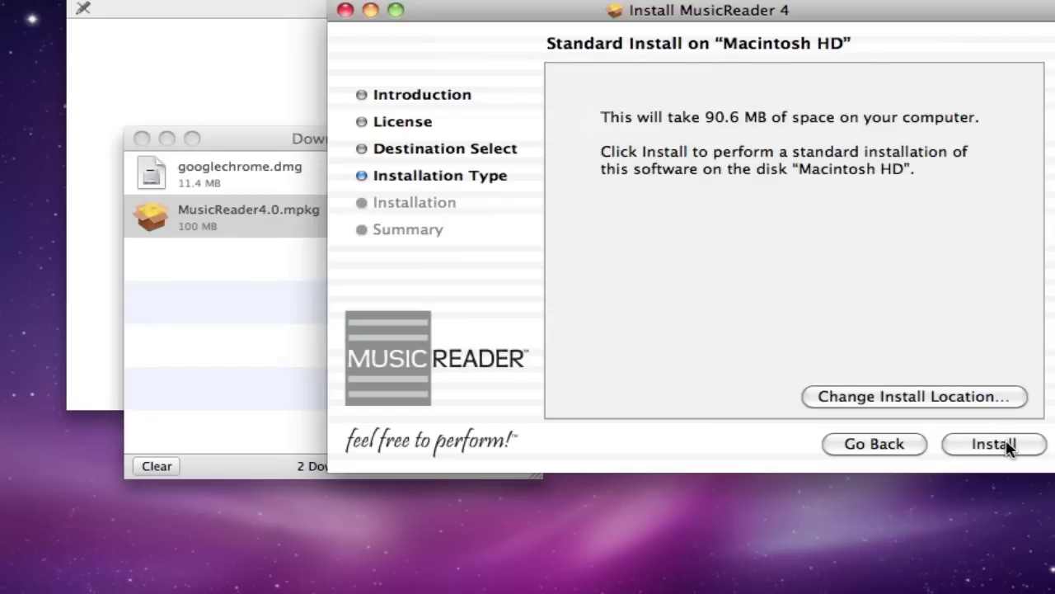
left_click(1006, 445)
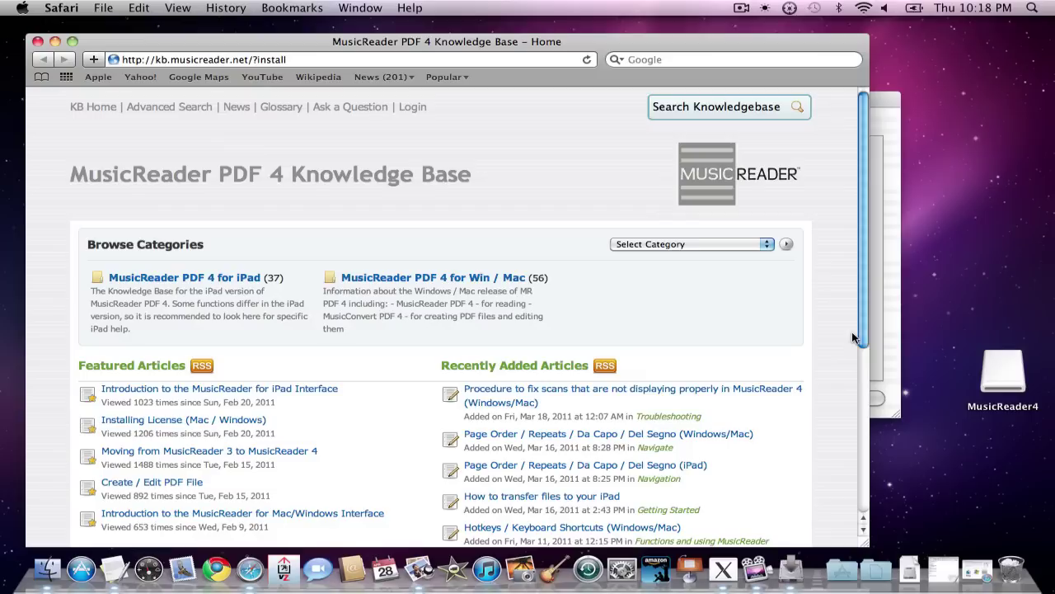
- Close the finished installer, the Downloads list and the MusicReader4 disk window
left_click(55, 43)
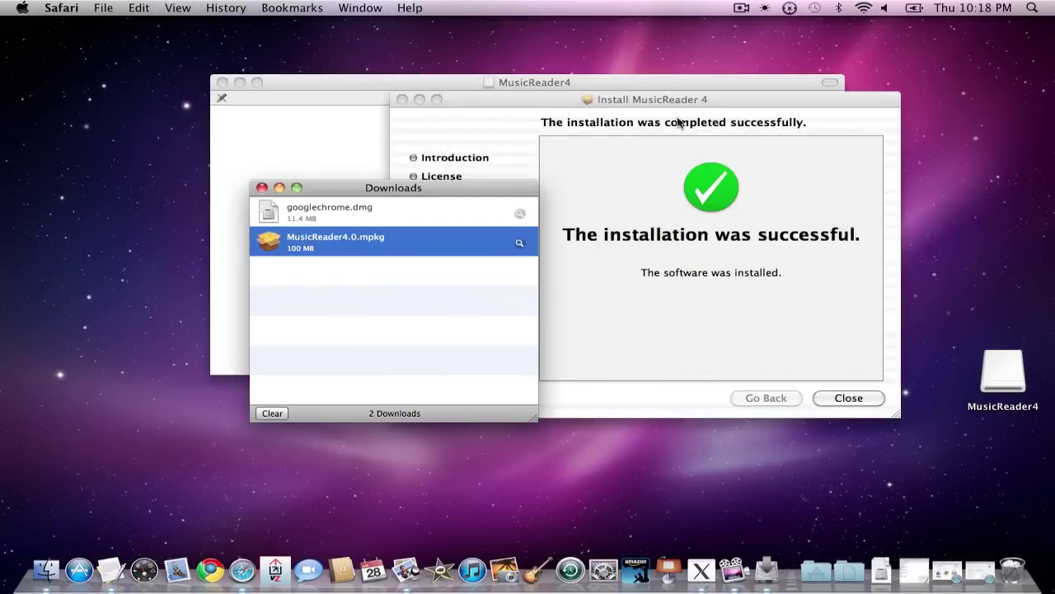
left_click(779, 106)
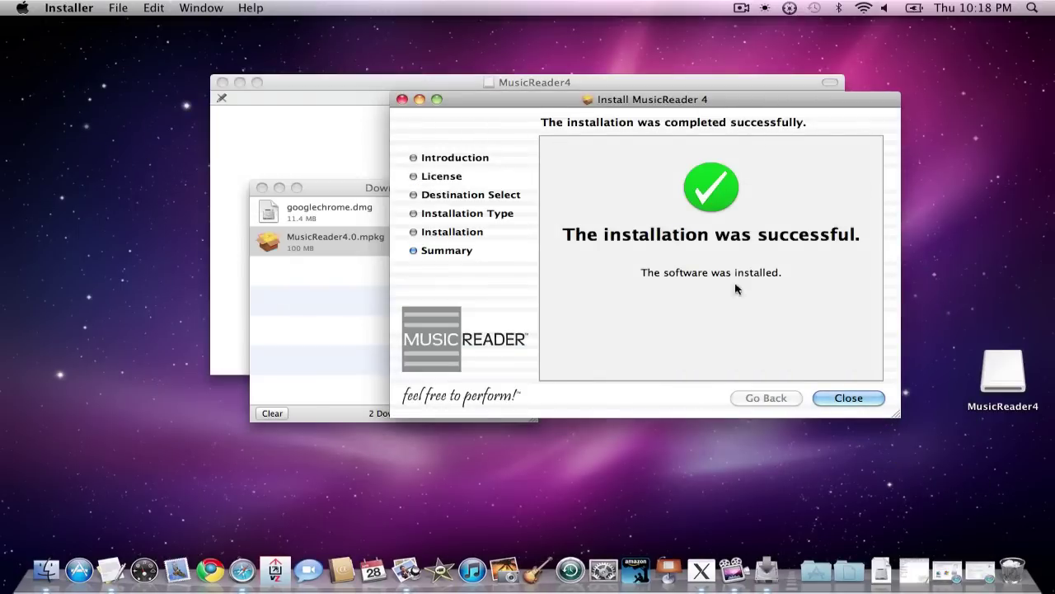
left_click(849, 398)
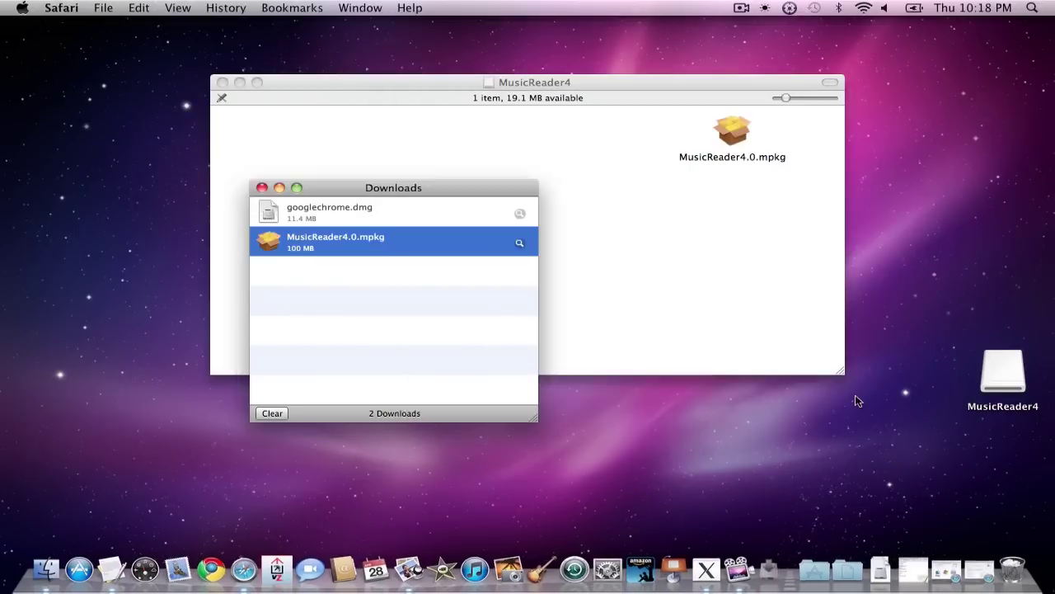
left_click(260, 187)
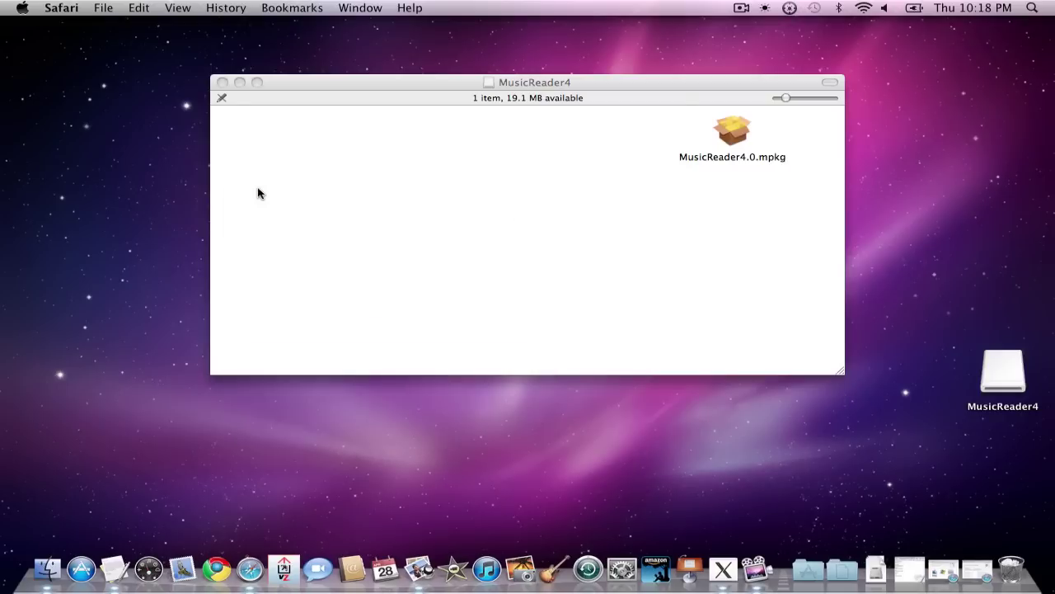
left_click(222, 82)
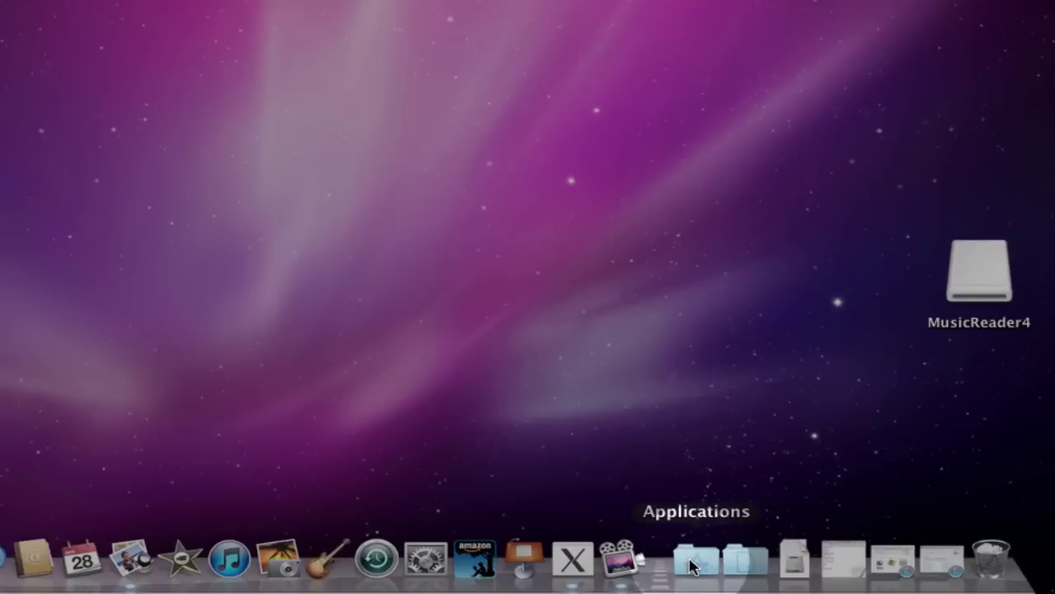
- Launch MusicReader 4.0 from the Applications stack in the Dock
left_click(693, 561)
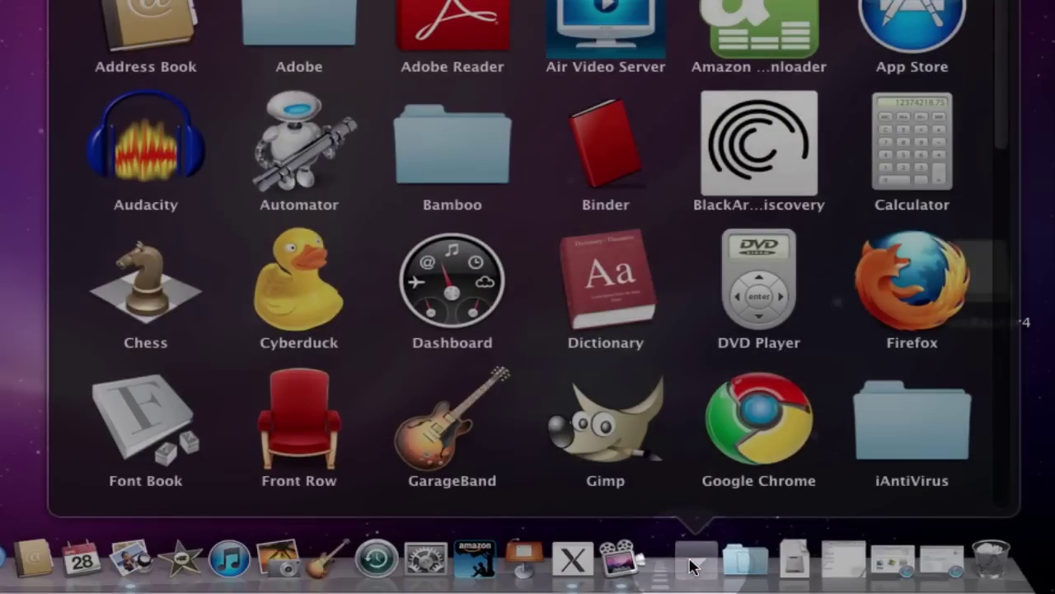
scroll(568, 277, "down", 5)
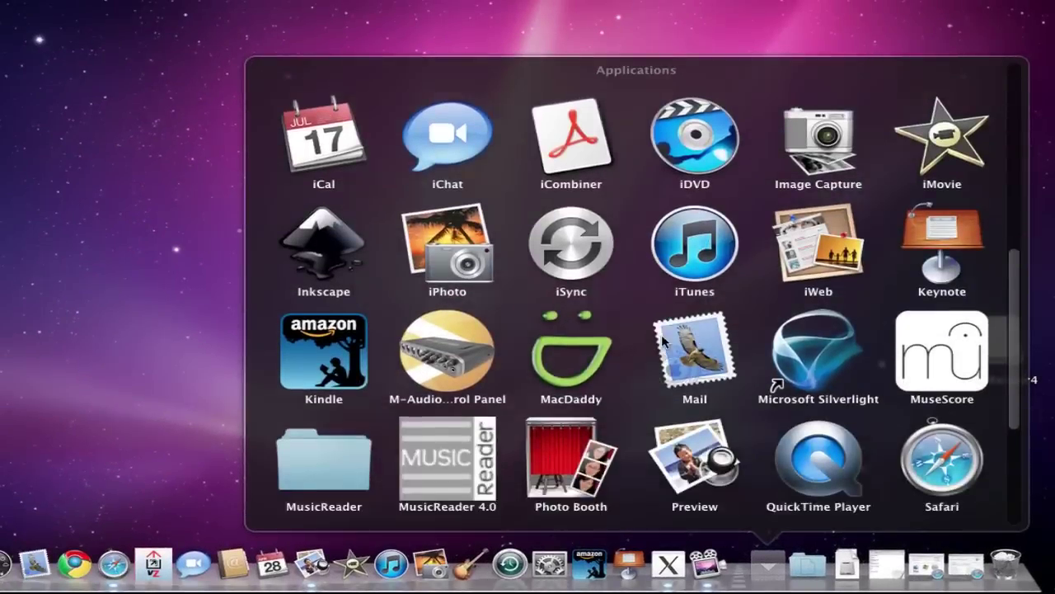
scroll(662, 340, "down", 3)
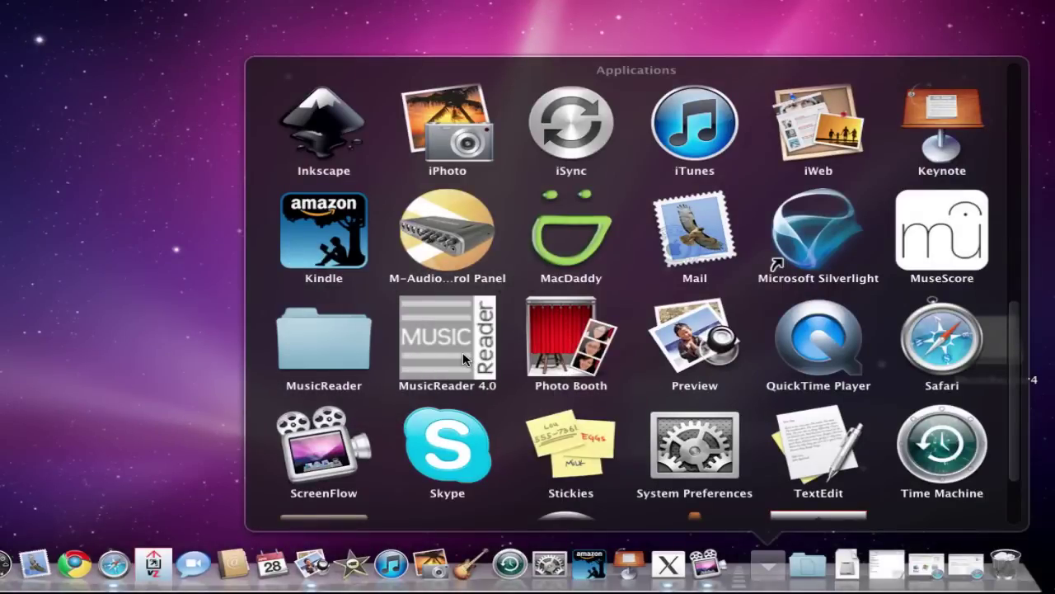
left_click(318, 343)
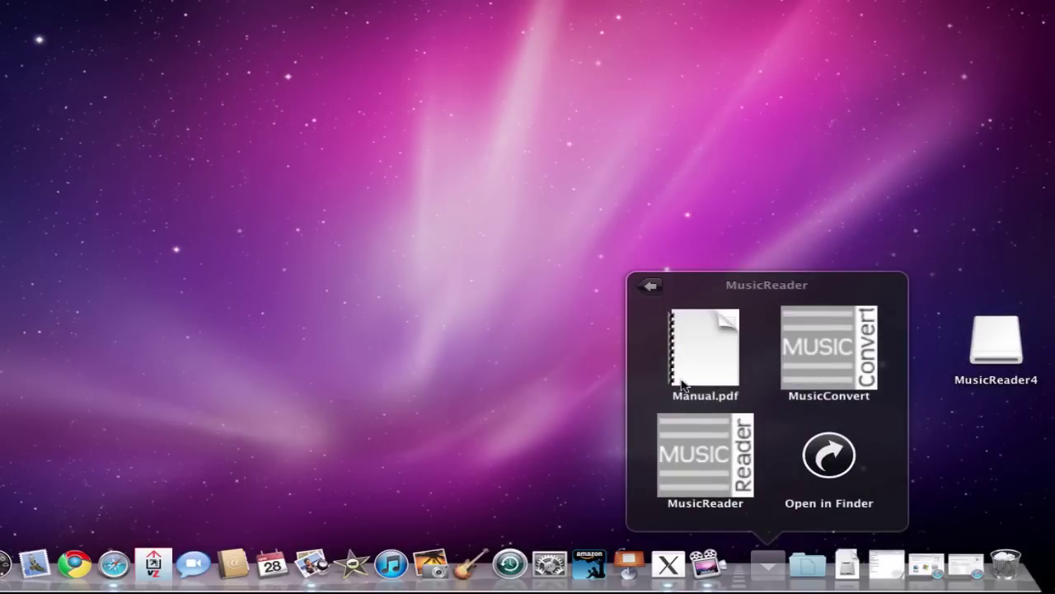
left_click(650, 286)
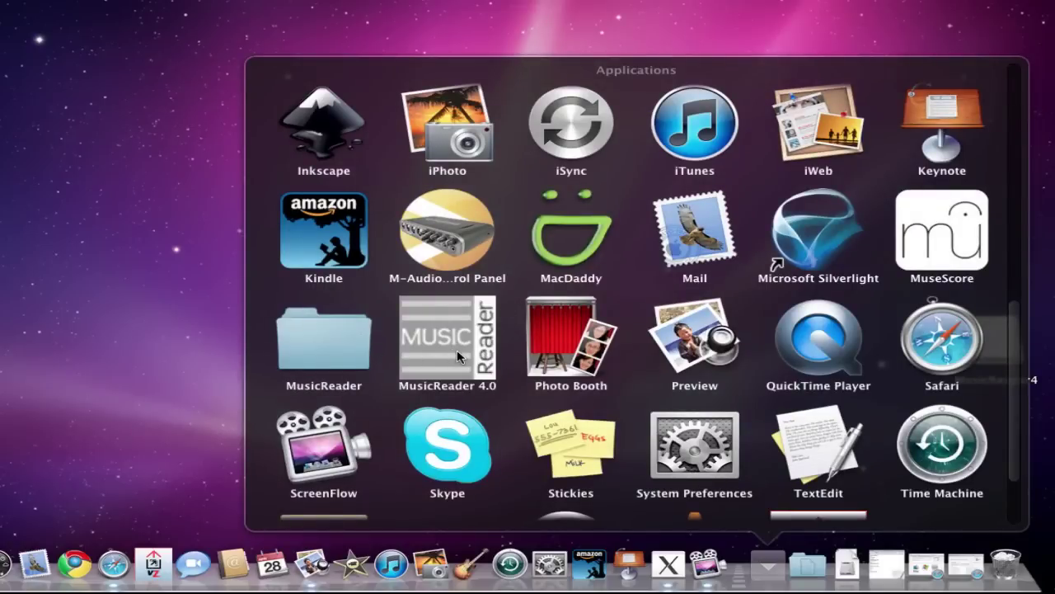
scroll(456, 349, "down", 2)
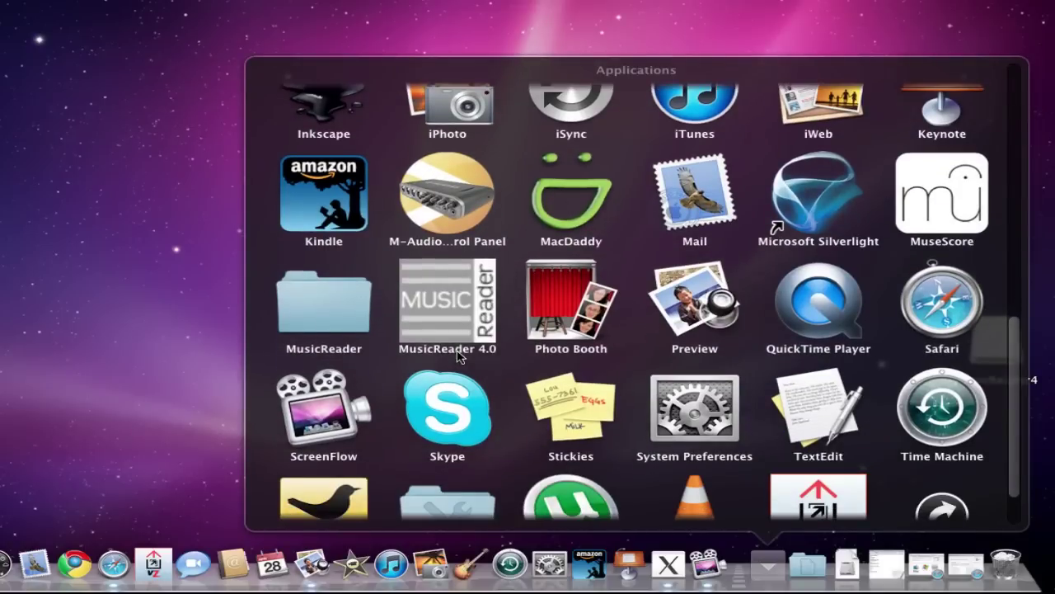
left_click(453, 304)
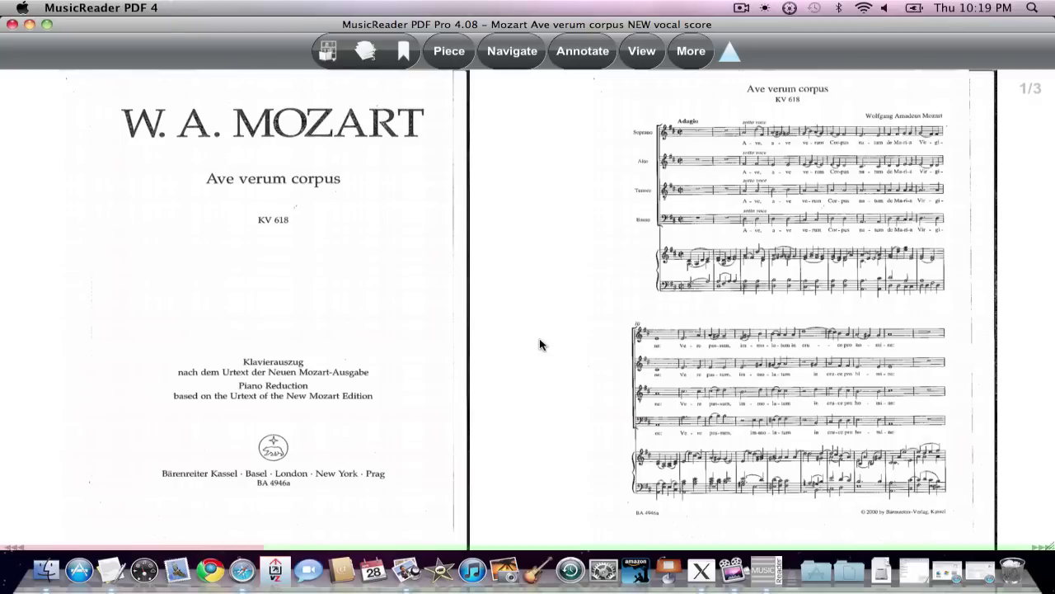
- Minimize MusicReader and switch Safari to the 'MusicReader – AirTurn, Inc.' window
left_click(29, 25)
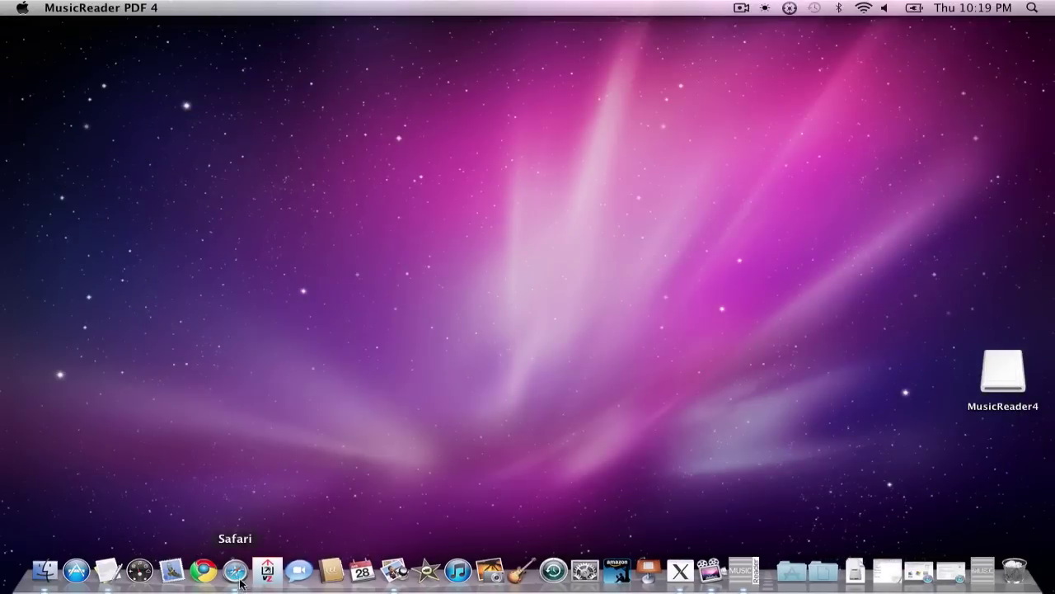
left_click(237, 577)
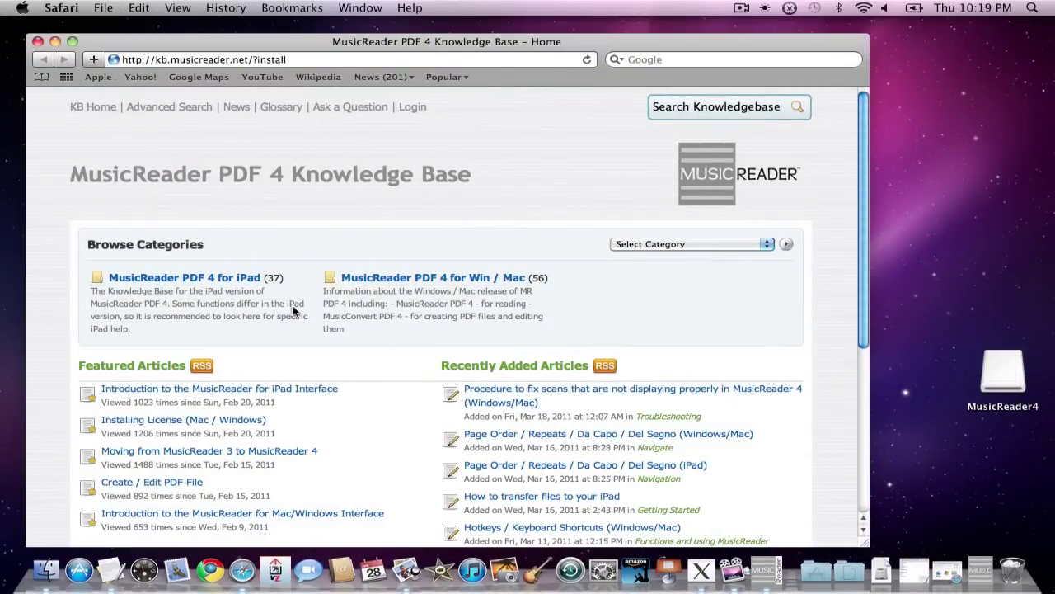
right_click(243, 570)
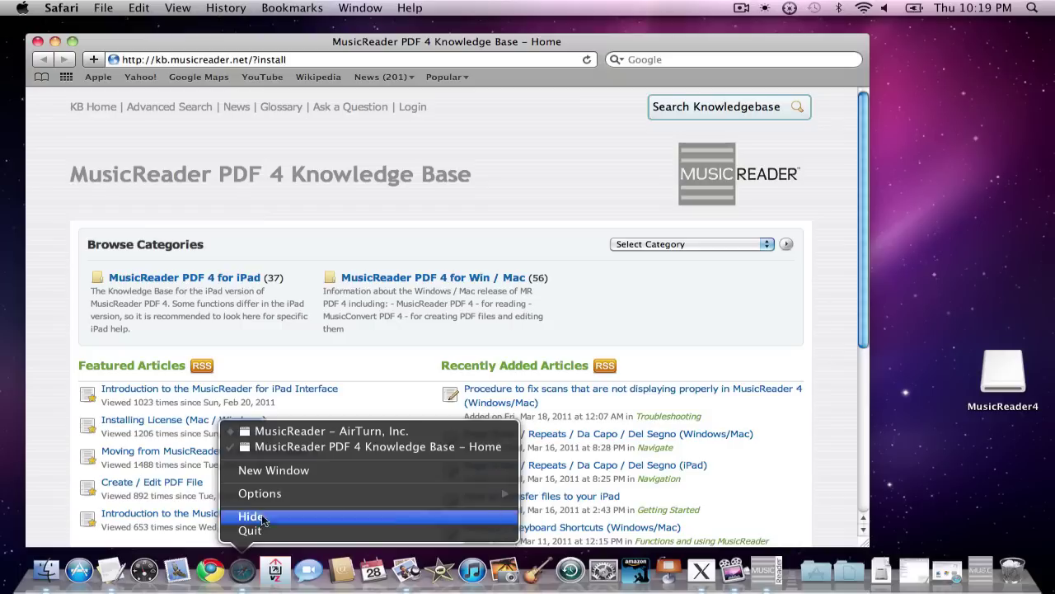
left_click(305, 434)
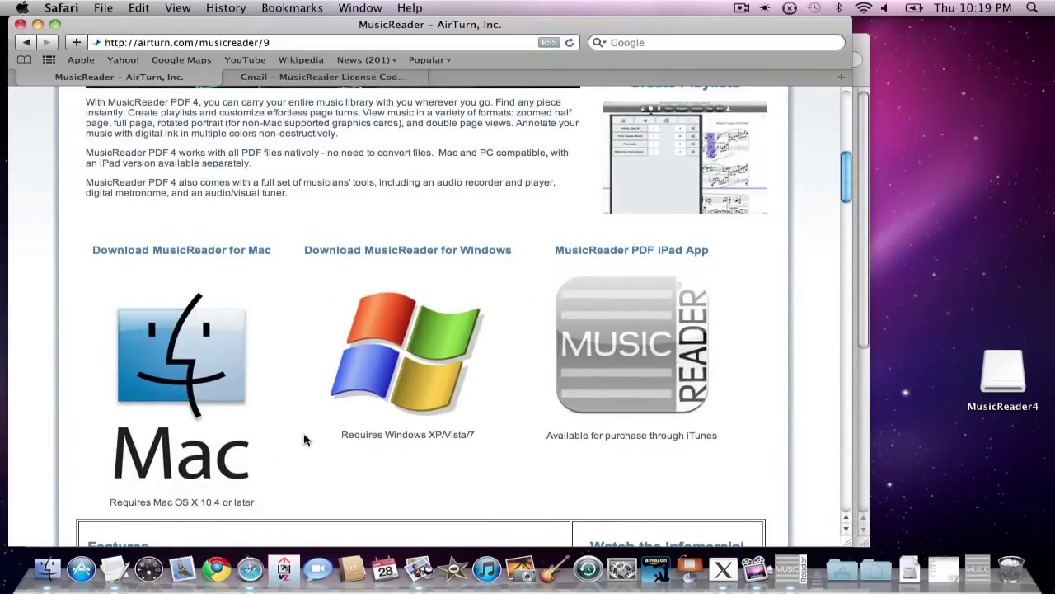
- Download the license.lic attachment from the MusicReader License Code email in Gmail
left_click(343, 78)
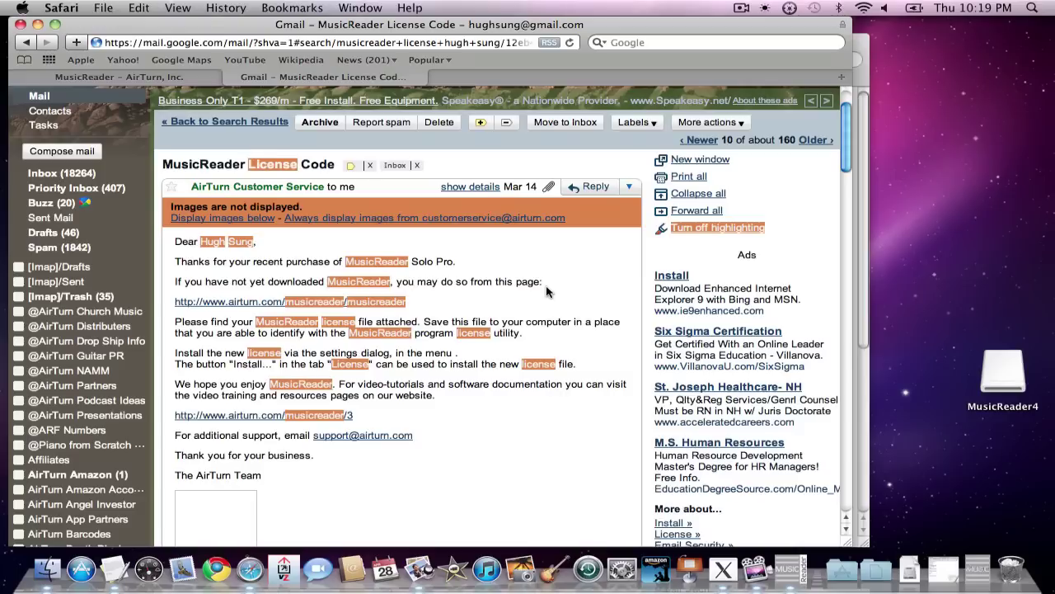
scroll(528, 292, "down", 5)
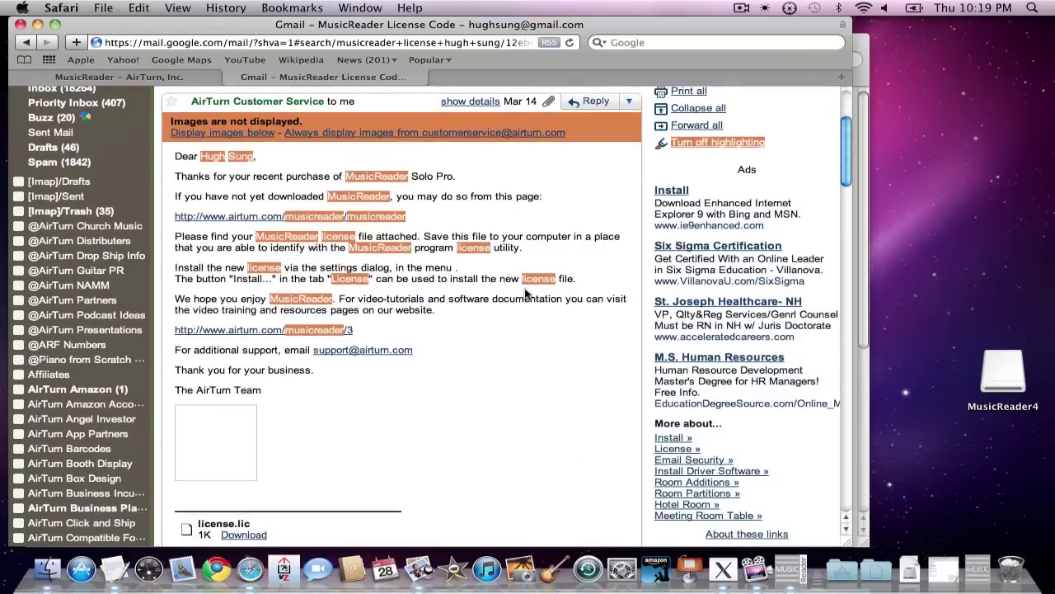
scroll(528, 292, "down", 3)
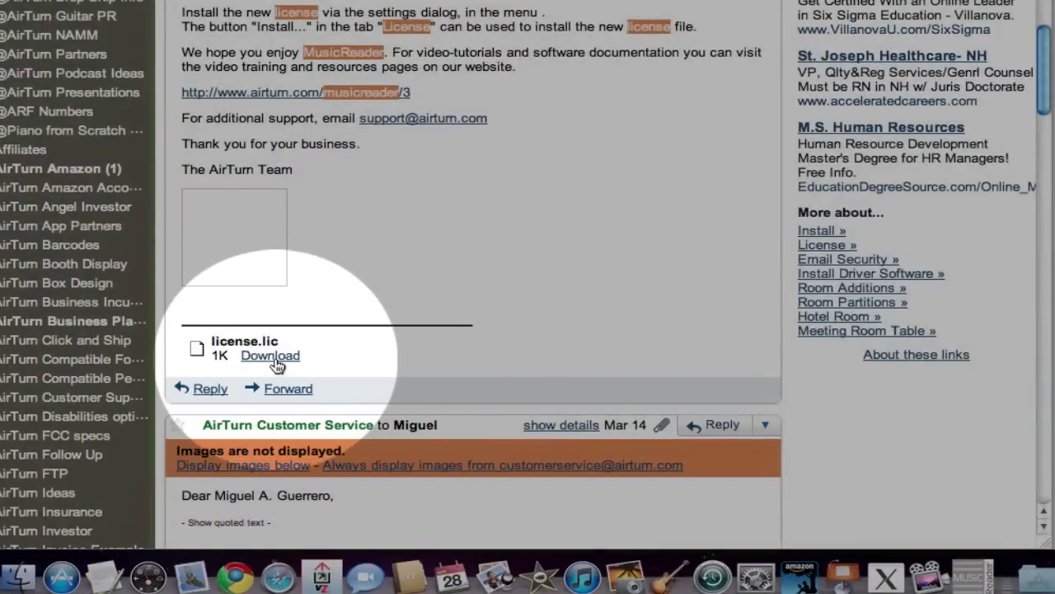
scroll(494, 330, "up", 4)
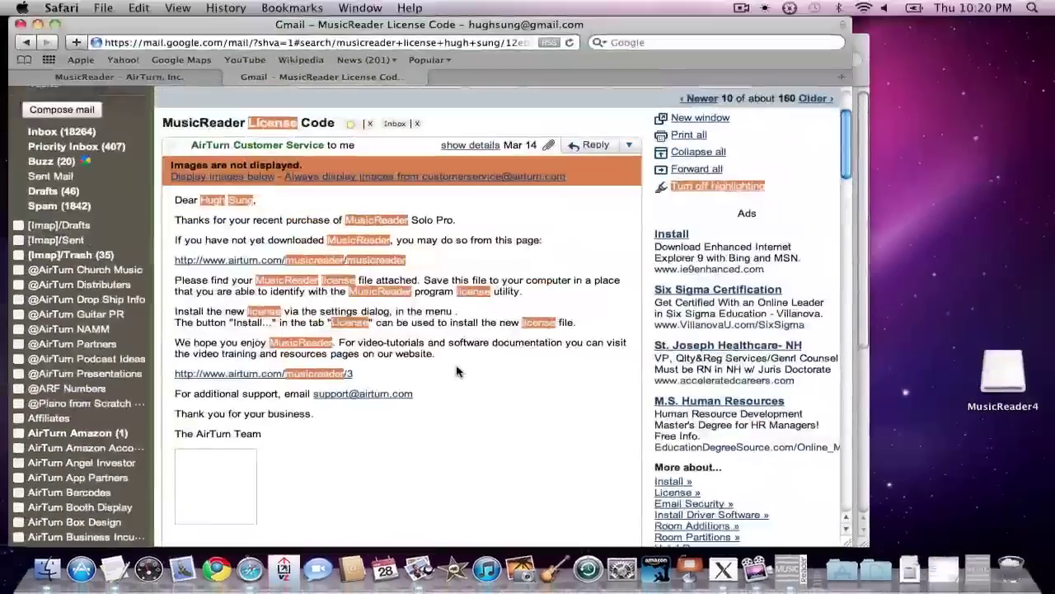
scroll(458, 371, "down", 4)
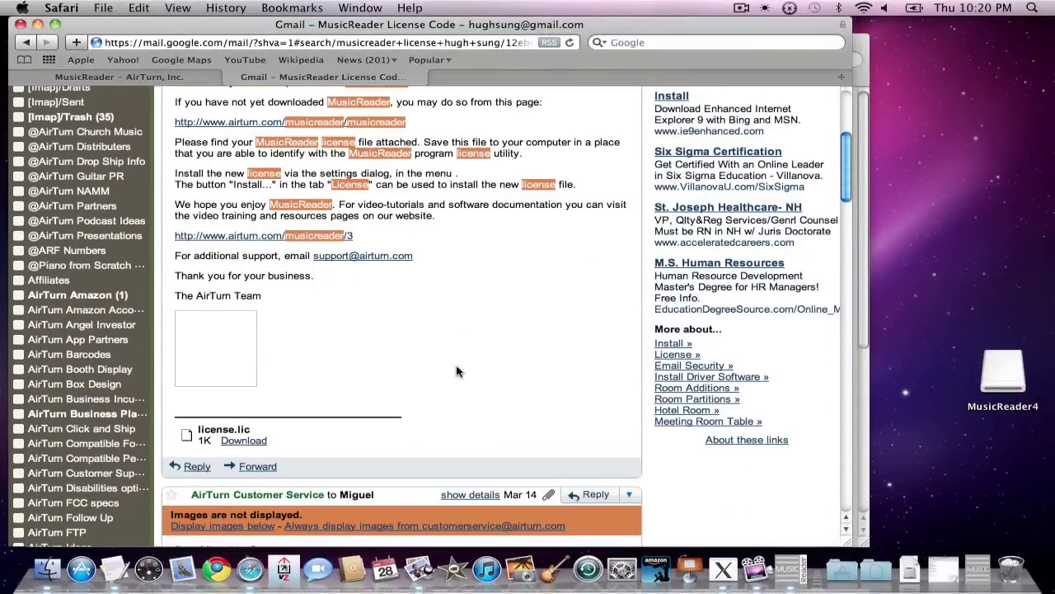
left_click(255, 442)
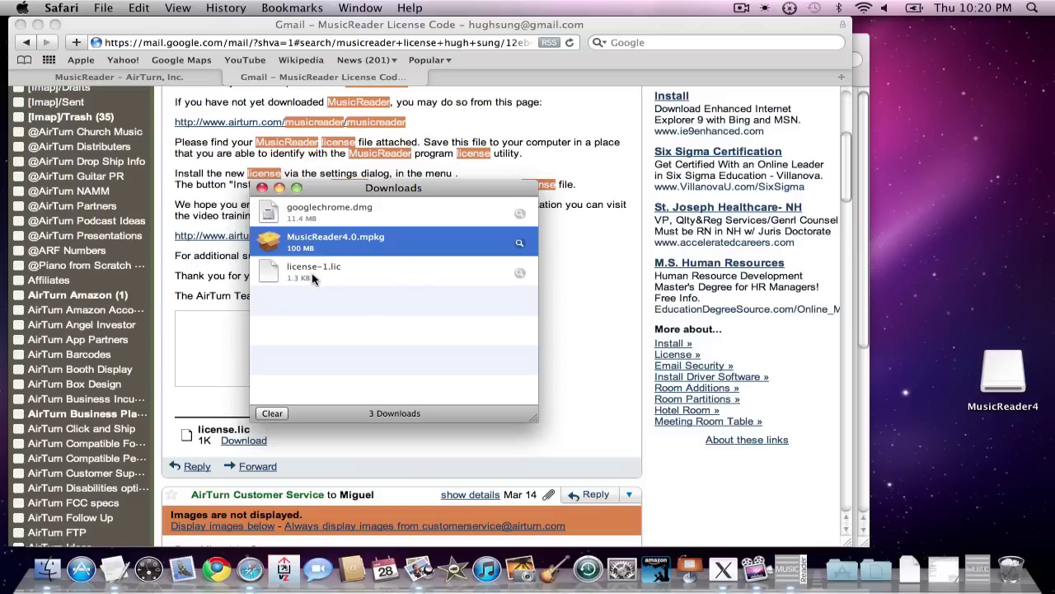
- Close the Downloads list and minimize the Gmail and knowledge base windows
left_click(262, 187)
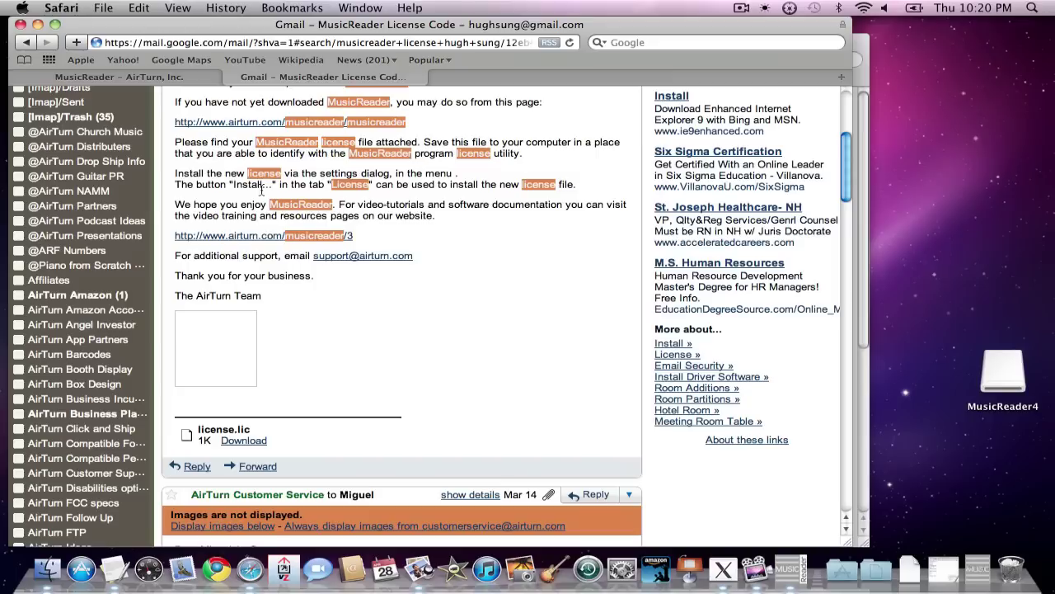
left_click(37, 23)
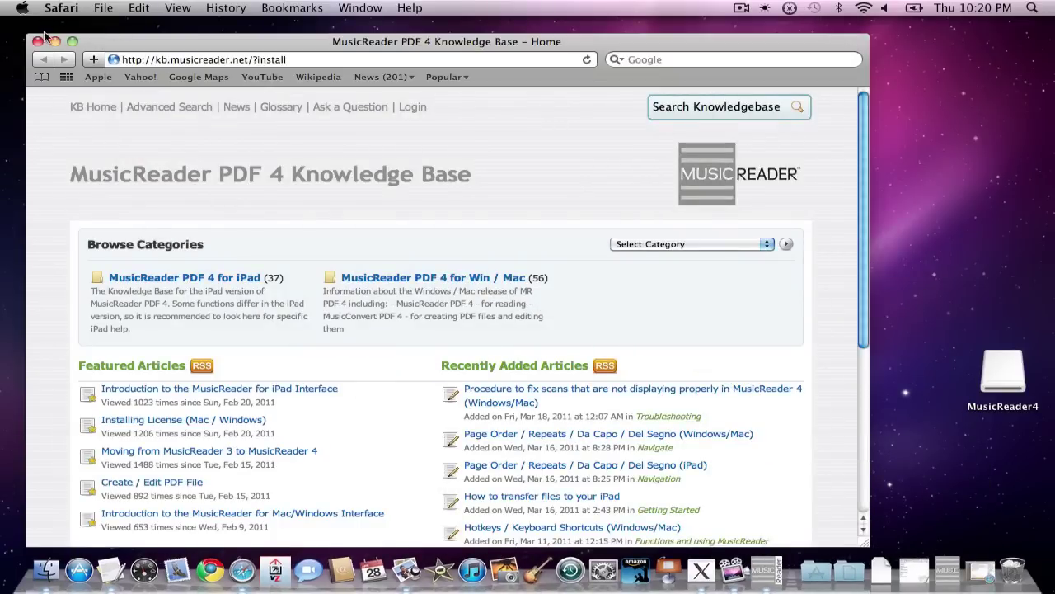
left_click(55, 41)
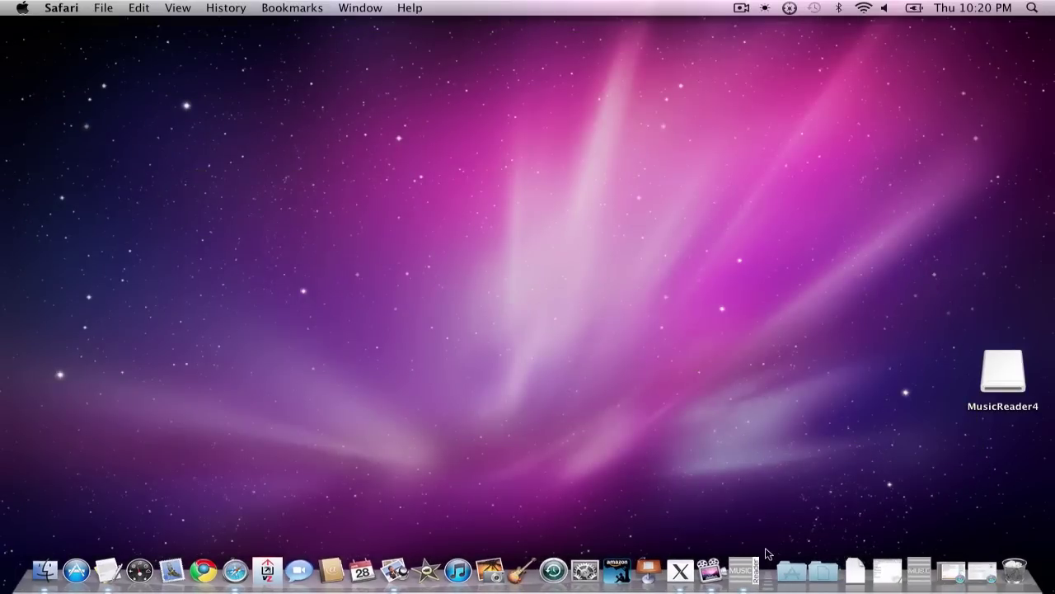
- Bring up MusicReader's Settings on the License page to view the Pro version 4 license details
left_click(752, 569)
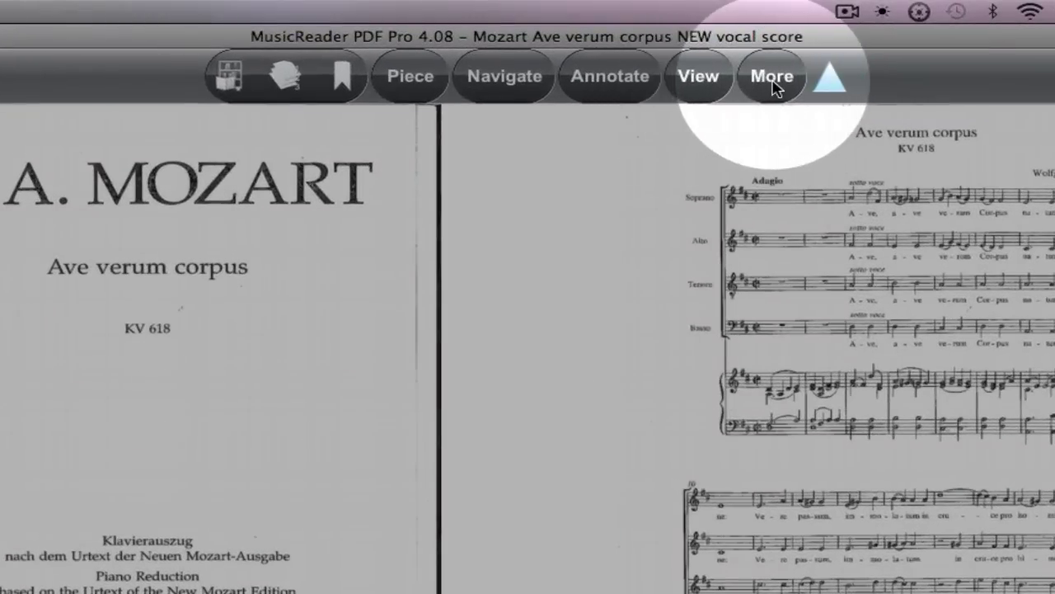
left_click(774, 83)
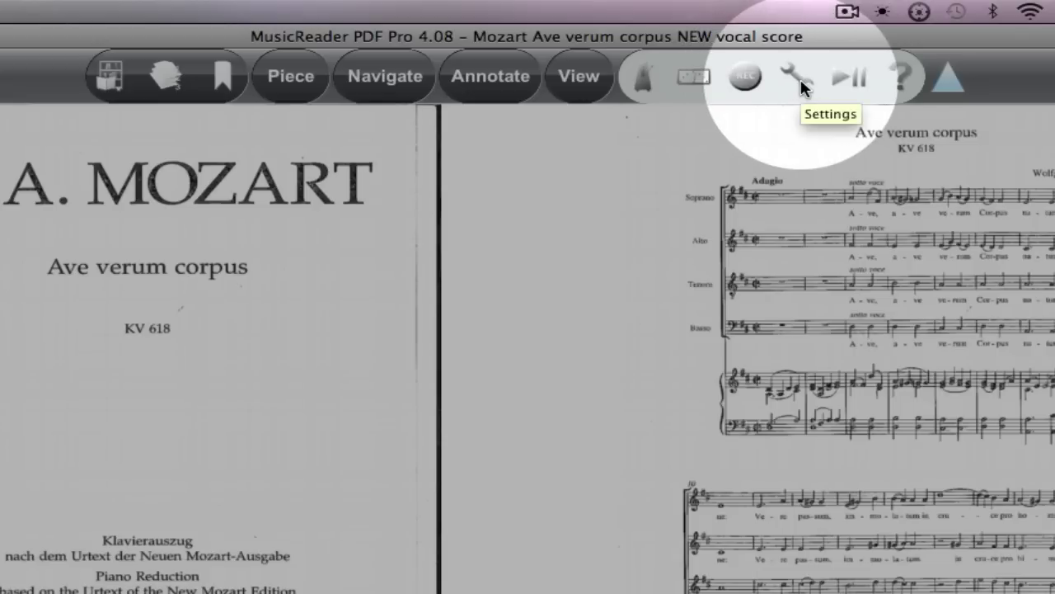
left_click(800, 82)
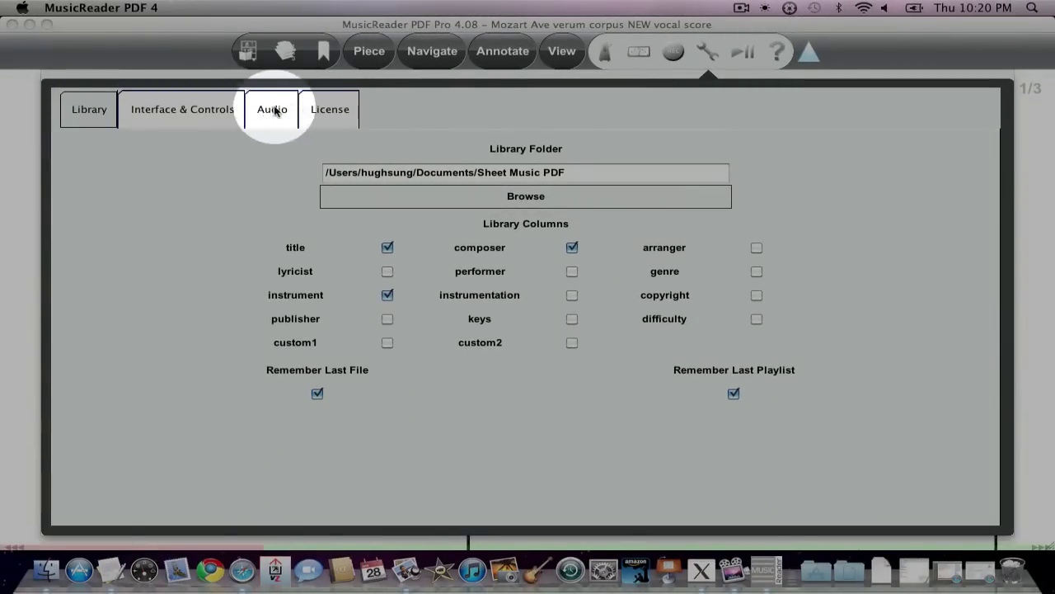
left_click(332, 112)
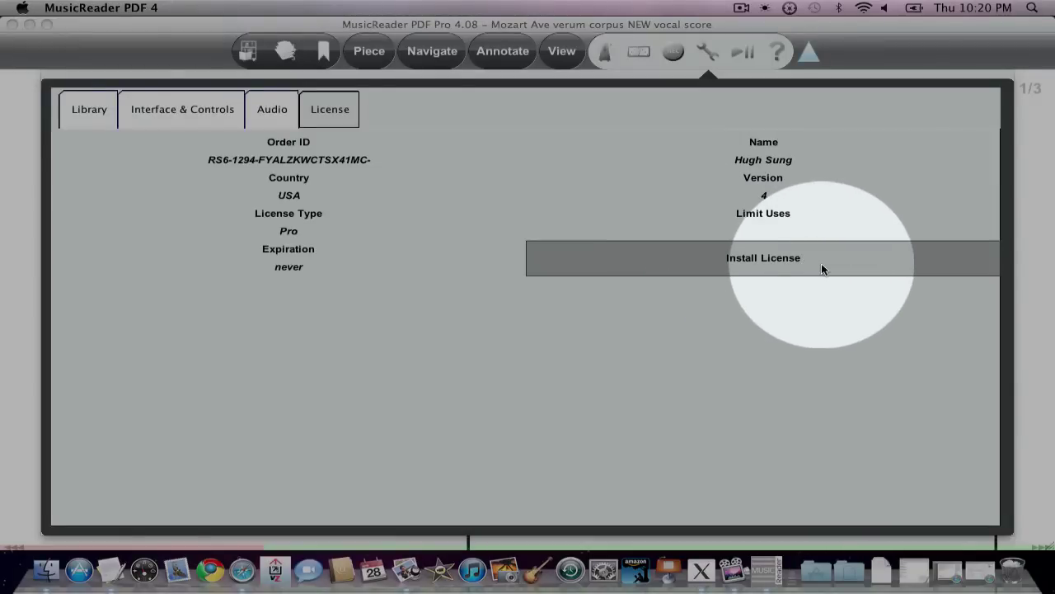
- Install the license file 'license (2).lic' from the Downloads folder
left_click(821, 263)
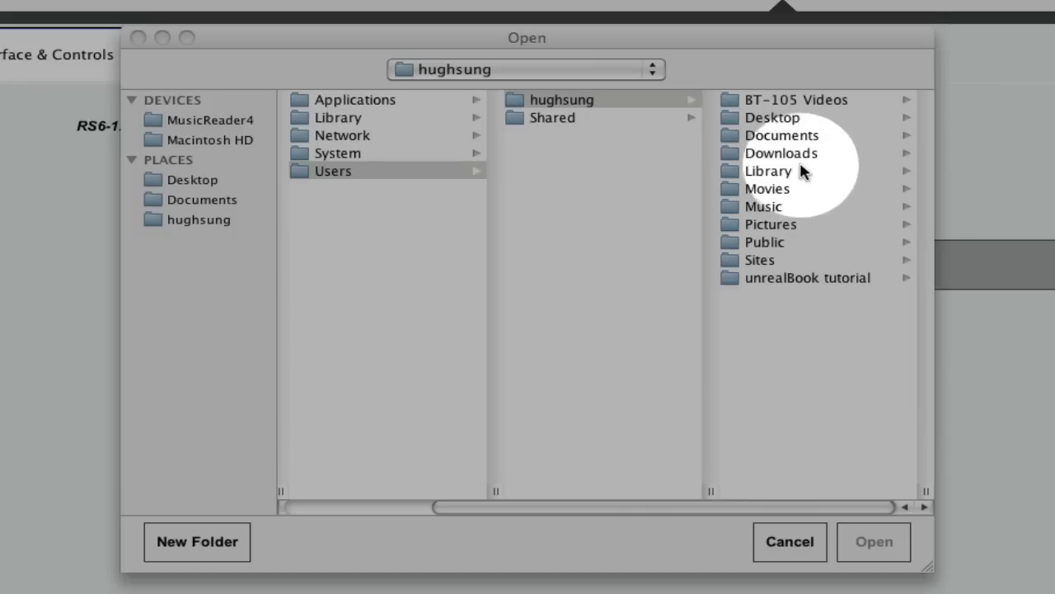
left_click(800, 157)
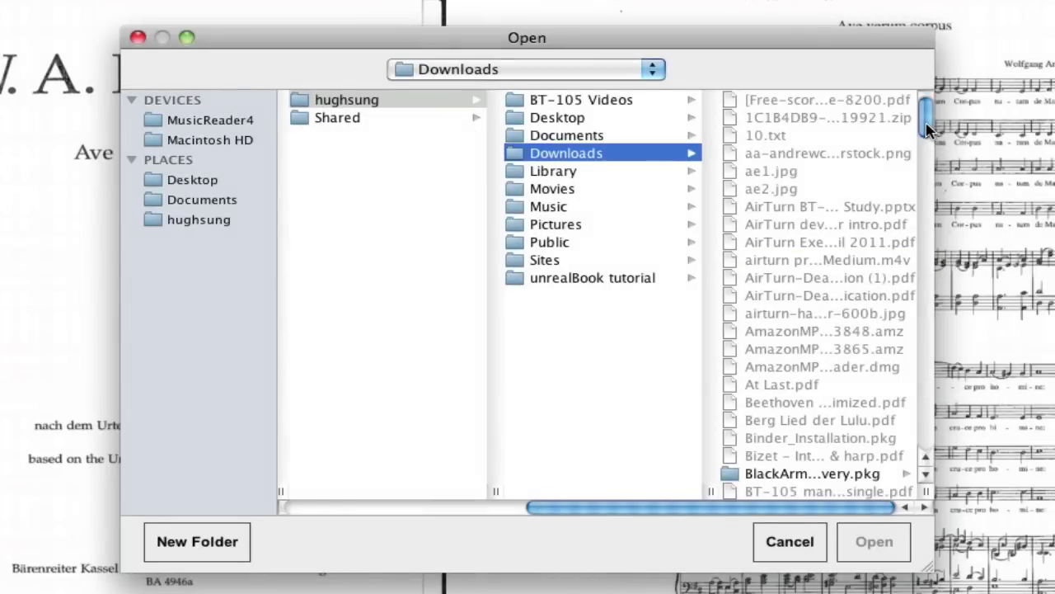
left_click_drag(931, 132, 943, 287)
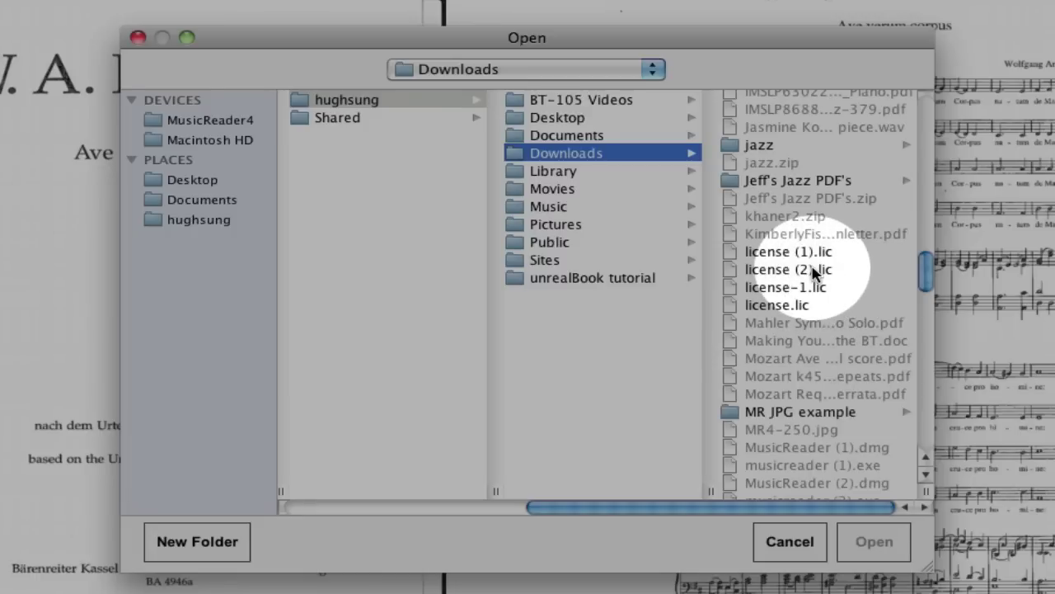
left_click(814, 270)
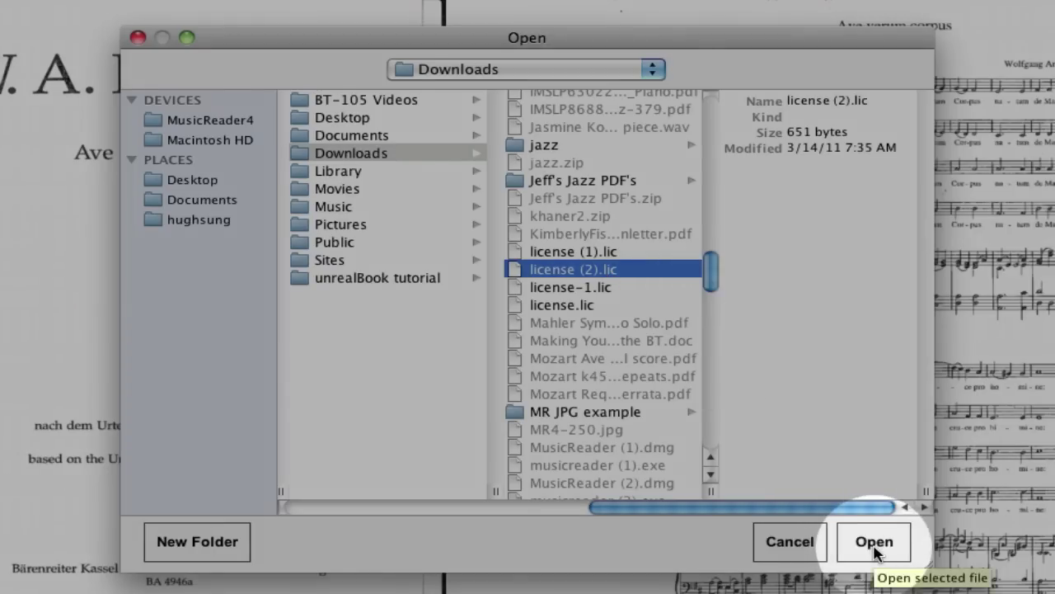
left_click(873, 543)
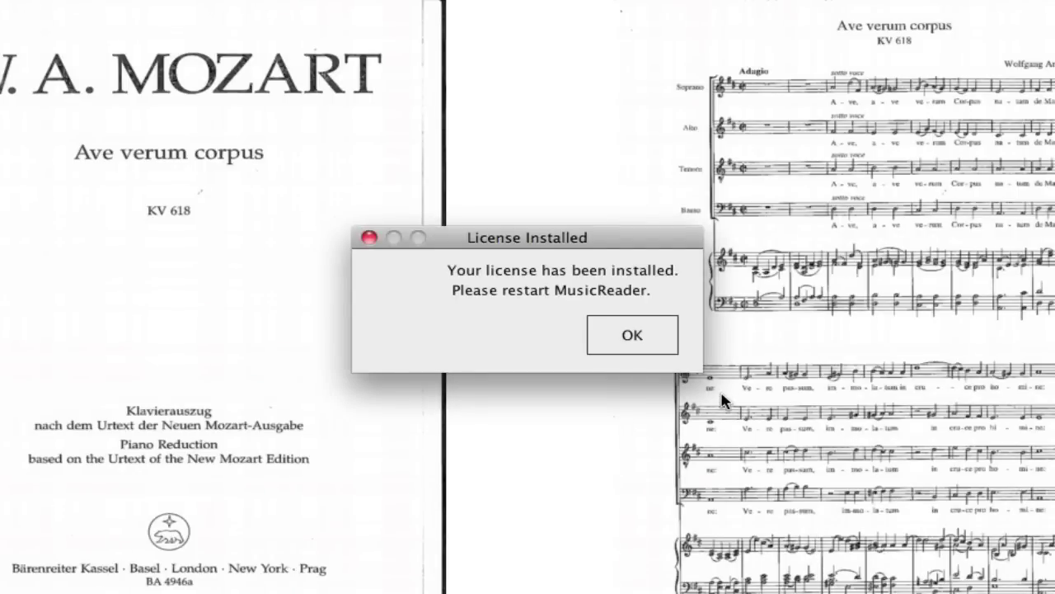
- Dismiss the license-installed confirmation and quit MusicReader PDF 4
left_click(640, 338)
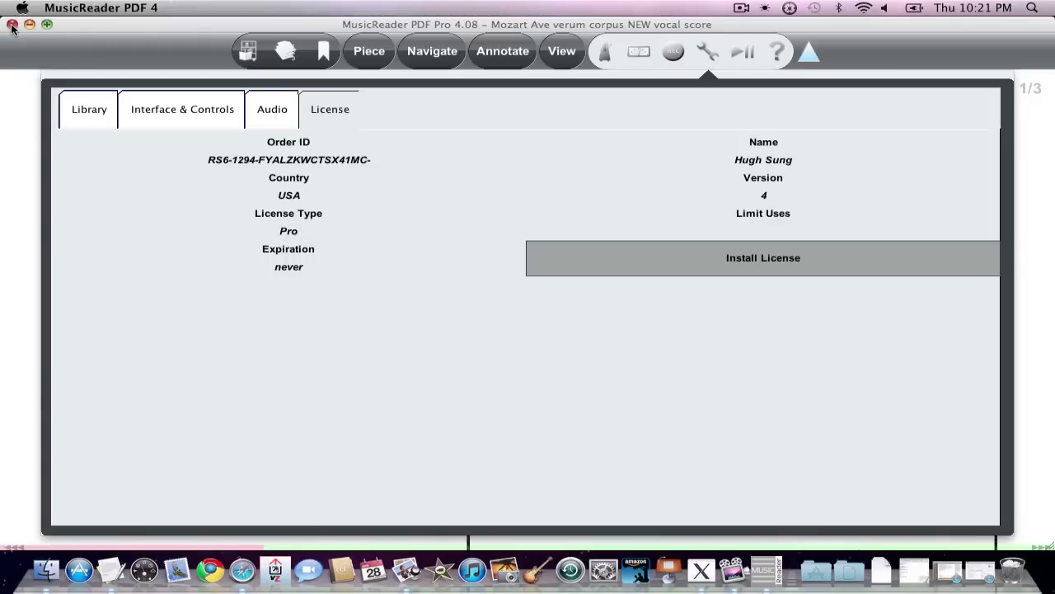
left_click(94, 7)
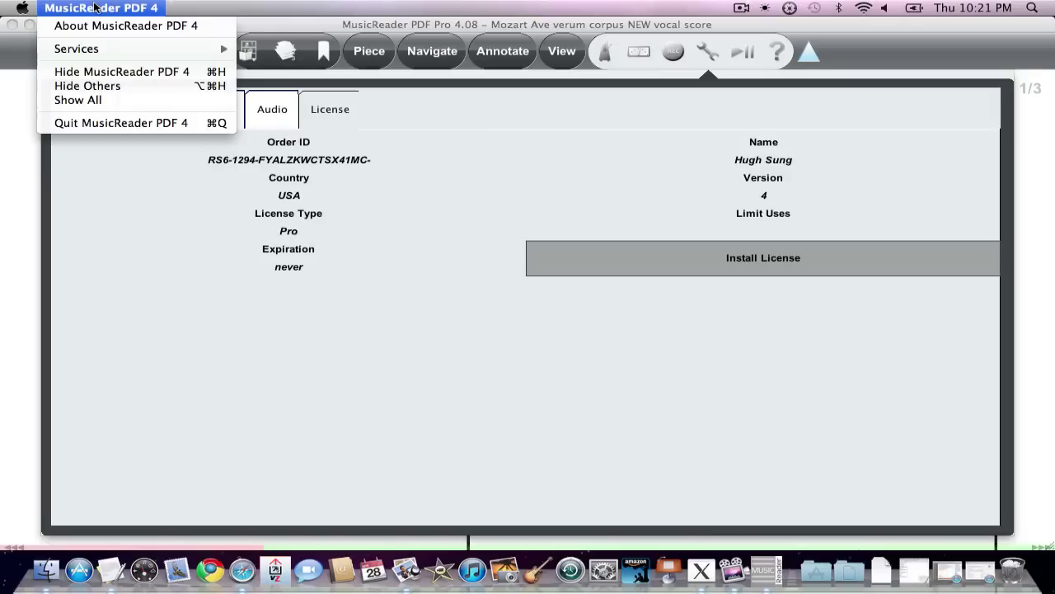
left_click(103, 7)
left_click(103, 8)
left_click(122, 124)
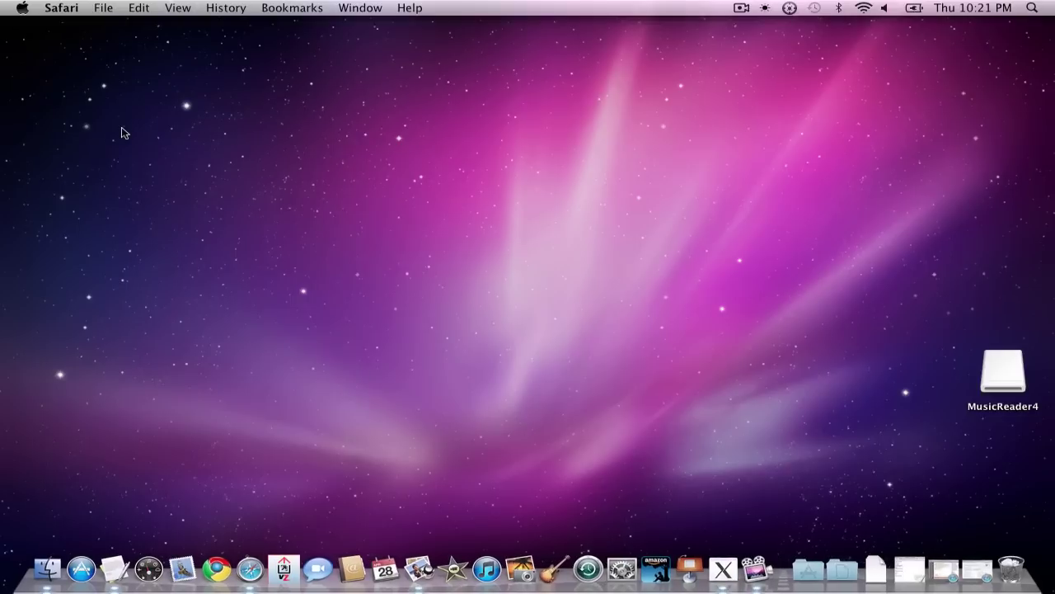
- Relaunch MusicReader 4.0 from the Applications stack in the Dock
left_click(808, 569)
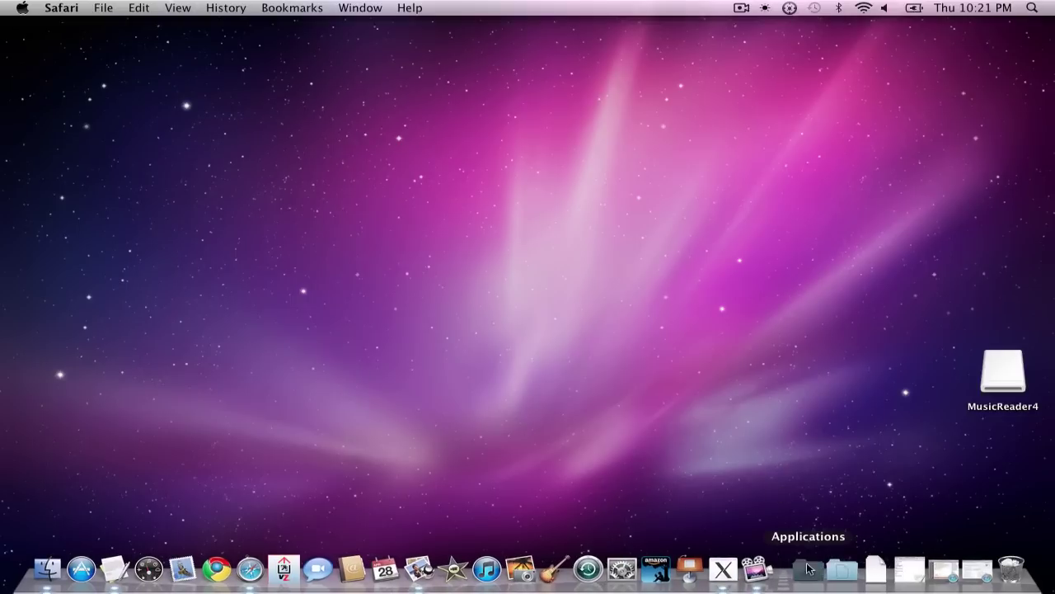
scroll(691, 323, "down", 10)
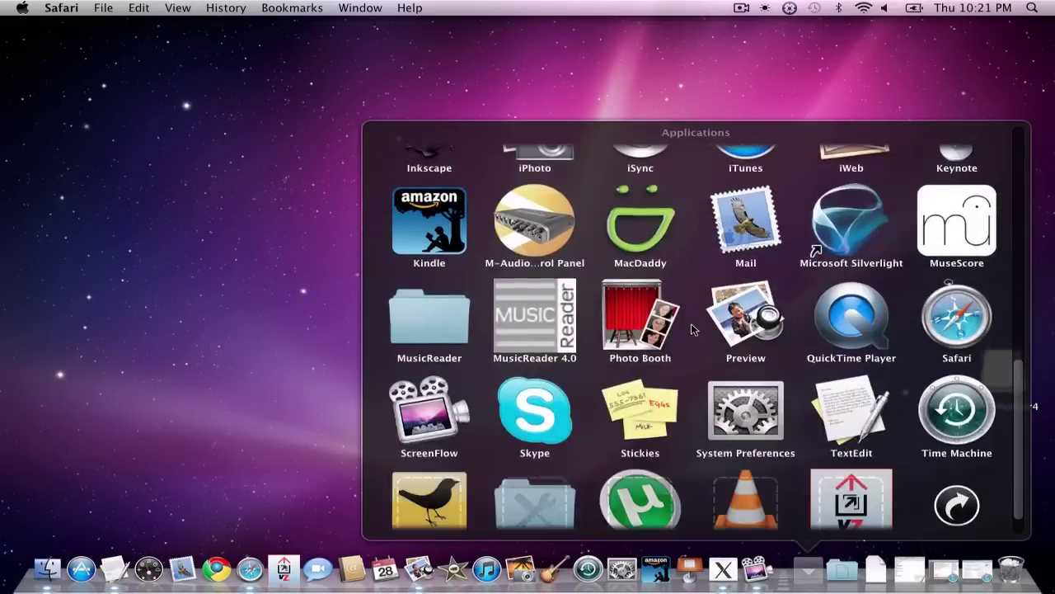
left_click(525, 321)
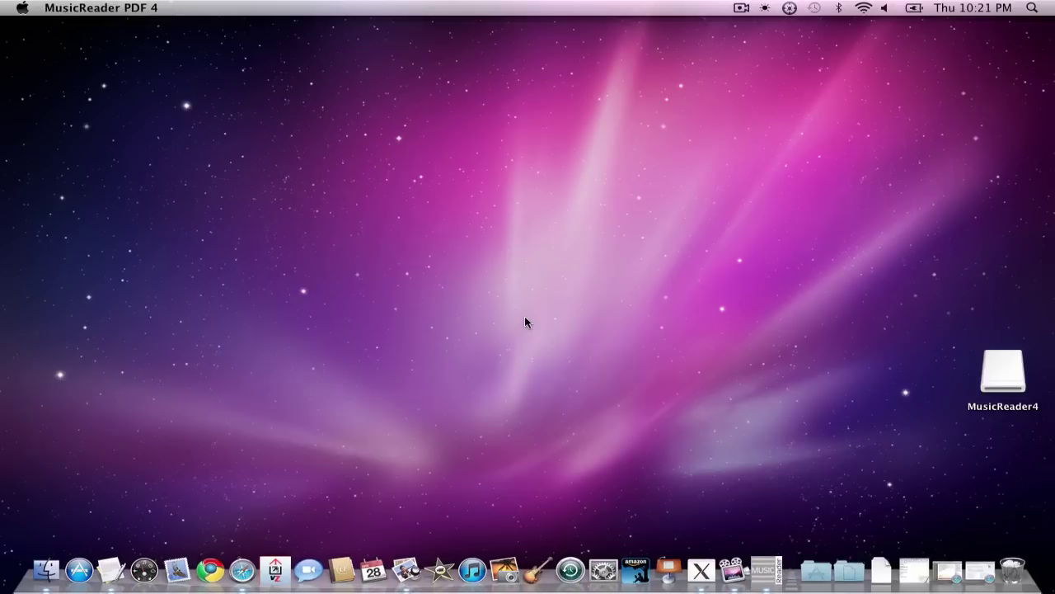